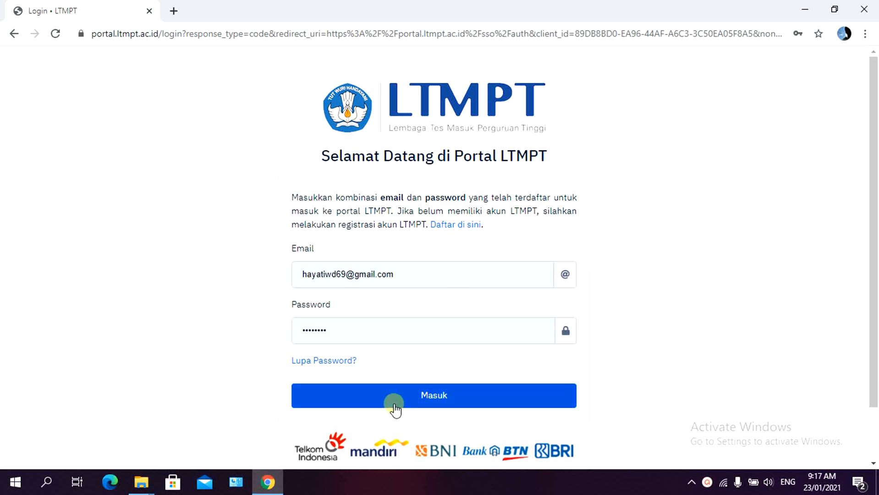
Sign in to the LTMPT portal with the prefilled credentials and open PDSS, the school and student database.
left_click(407, 395)
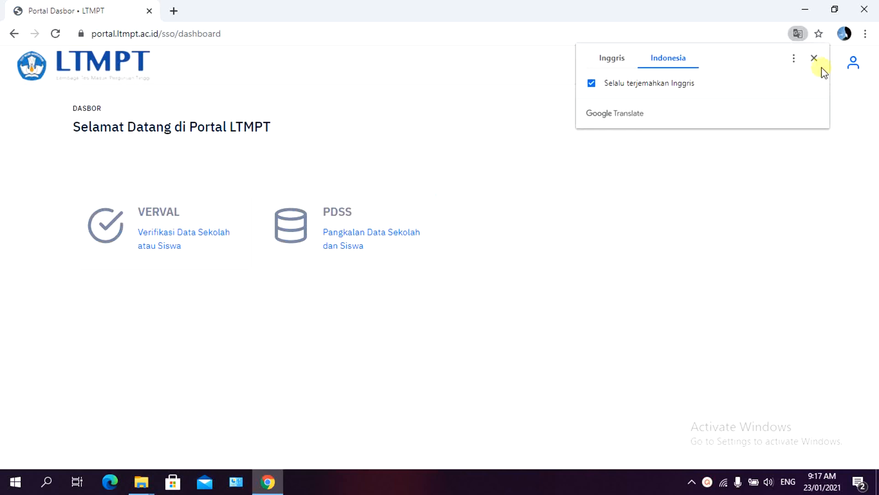
left_click(815, 60)
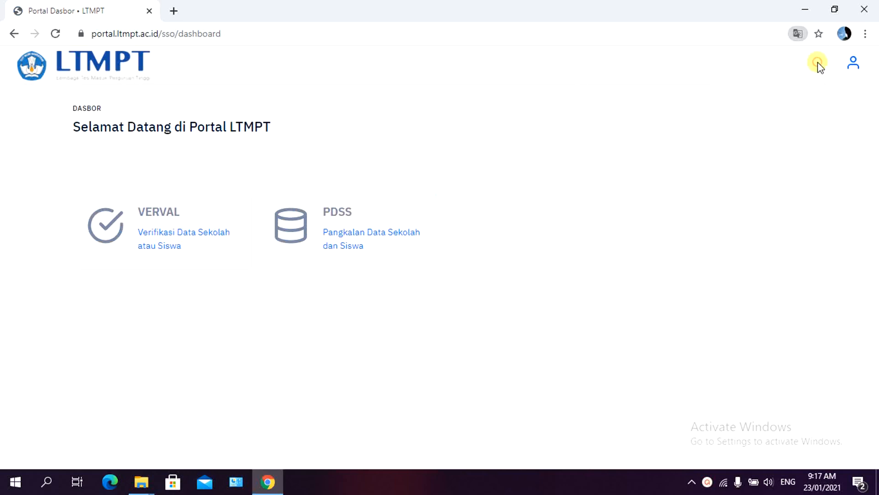
left_click(348, 239)
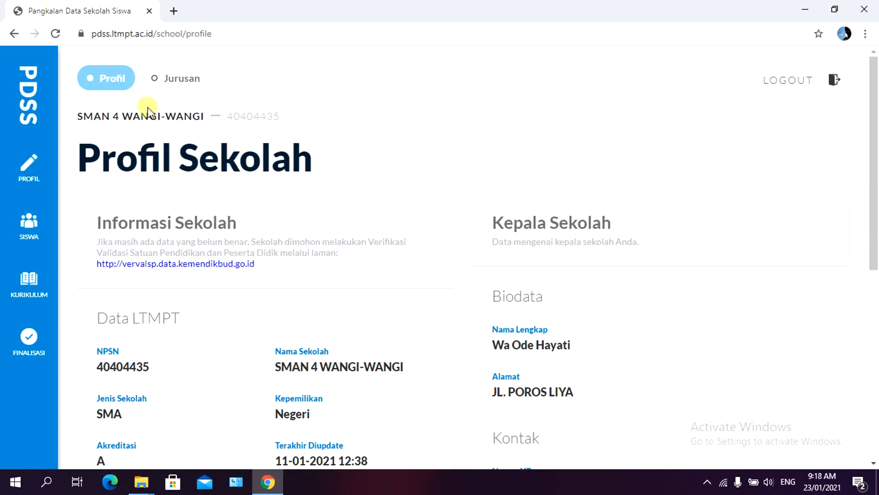
View the school's Jurusan page and the list of eligible students.
left_click(172, 85)
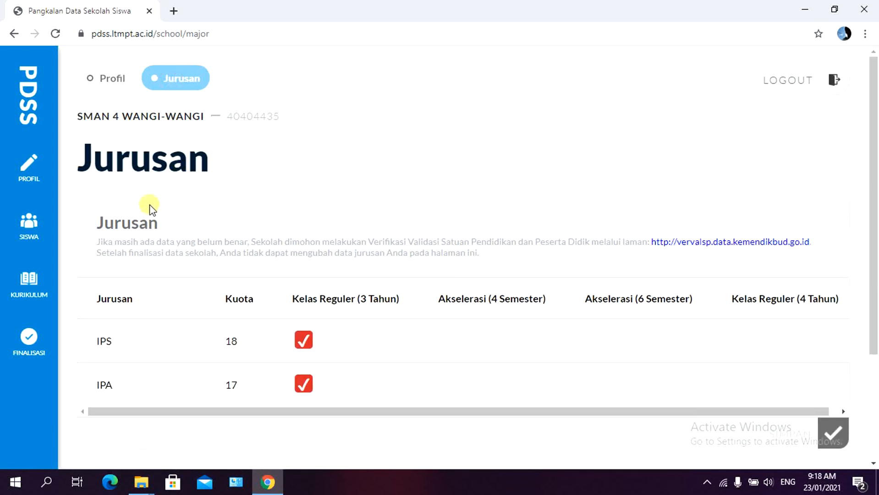
left_click(30, 235)
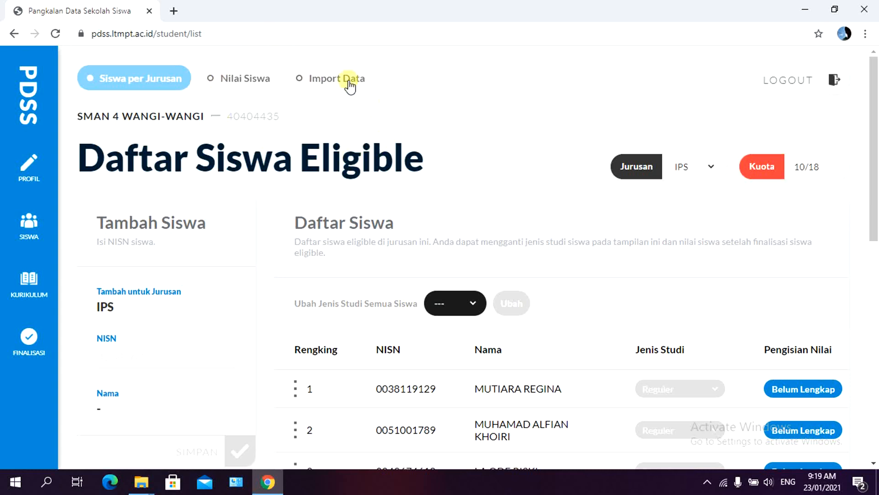
Open the Nilai Siswa page and select the IPA - Reguler major with its first listed student.
left_click(244, 83)
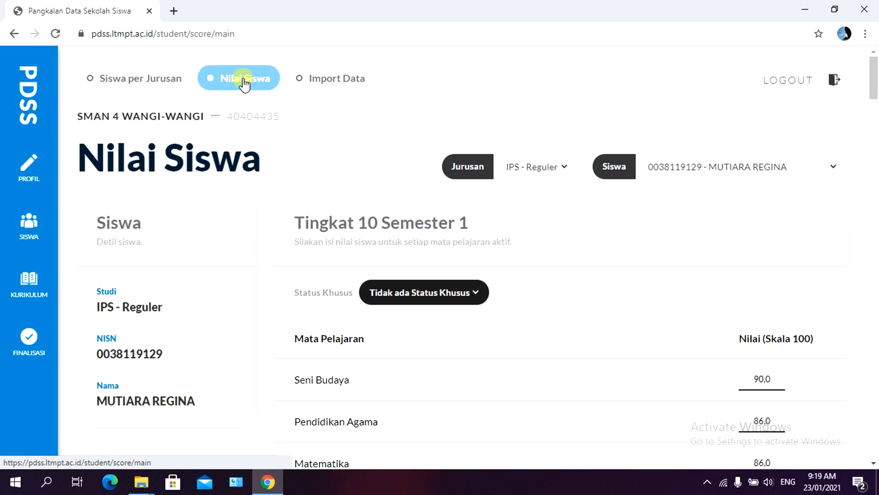
left_click(871, 92)
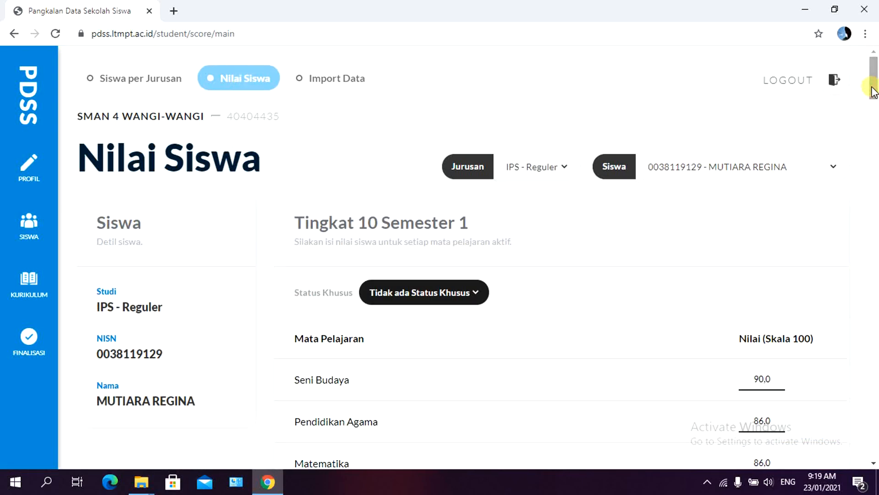
mouse_move(872, 92)
left_mouse_down()
mouse_move(874, 135)
mouse_move(874, 85)
left_mouse_up()
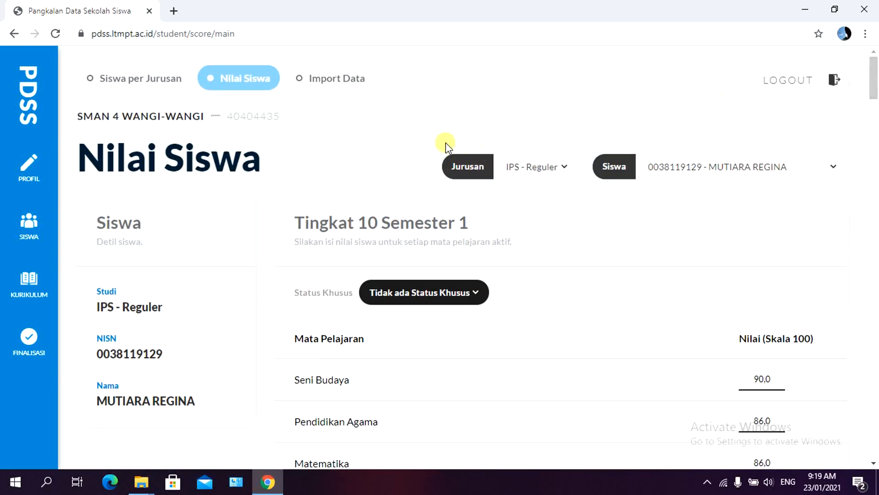
left_click(565, 164)
left_click(545, 203)
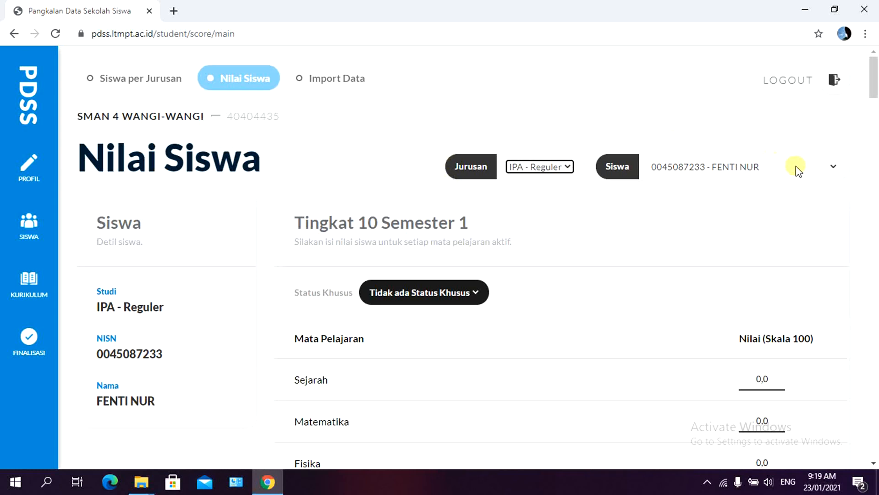
left_click(829, 170)
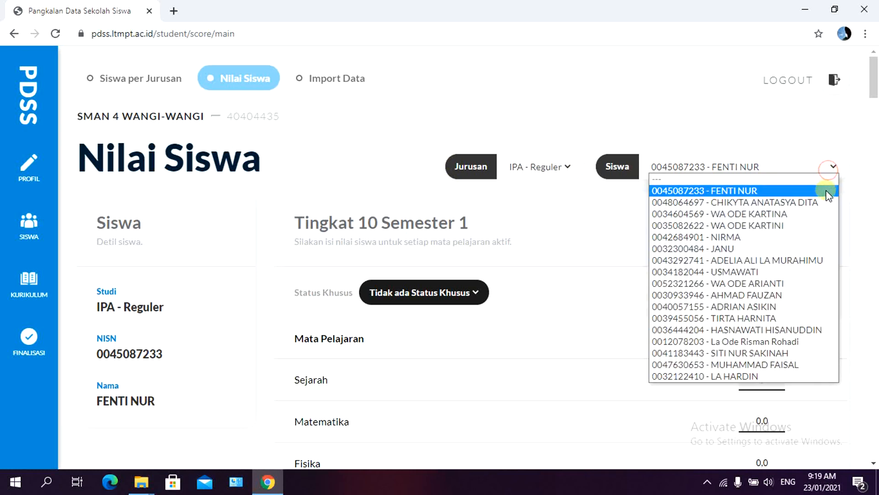
left_click(812, 190)
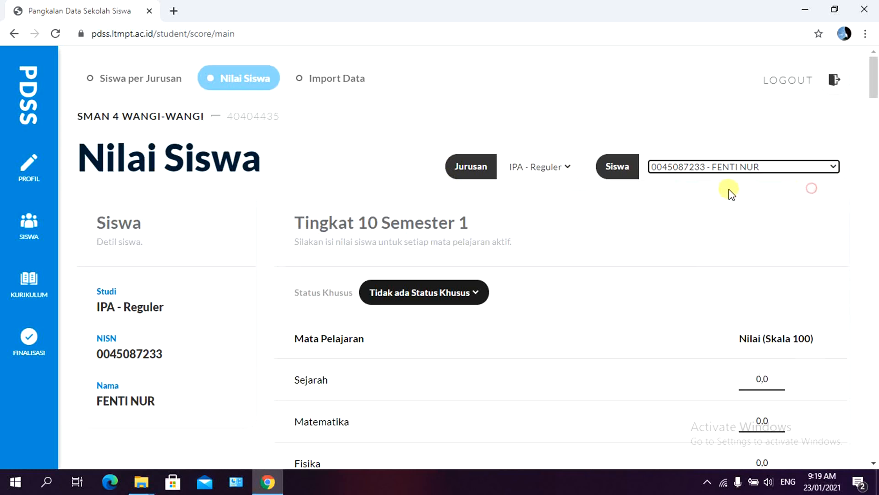
Enter the student's Tingkat 10 Semester 1 scores as 90 for Sejarah and 80 for Matematika, and save them.
left_click(758, 379)
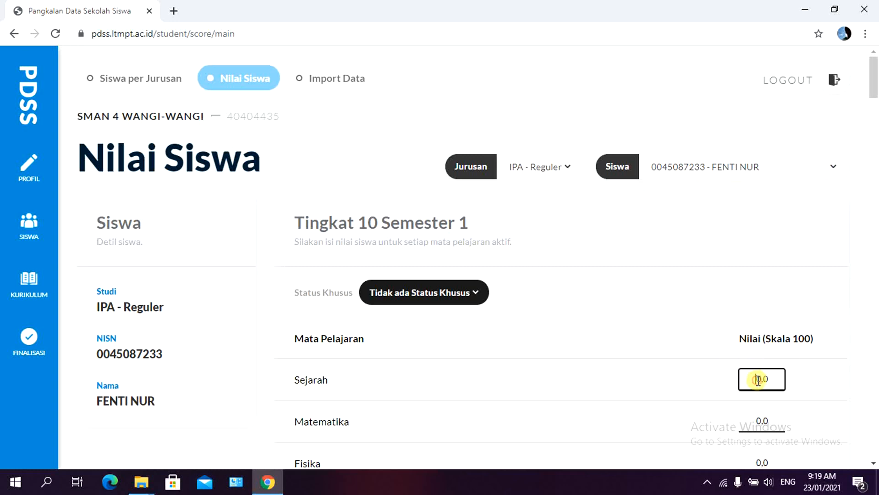
type("9")
left_click(748, 425)
type("8")
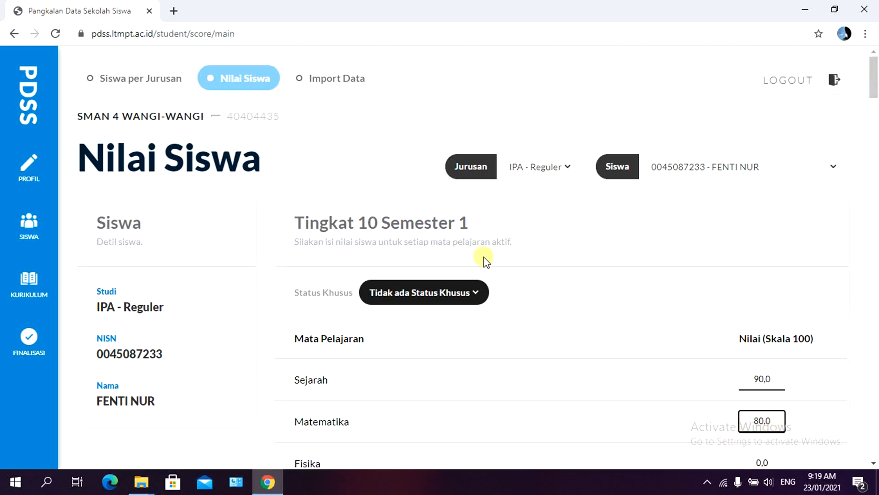
left_click(460, 233)
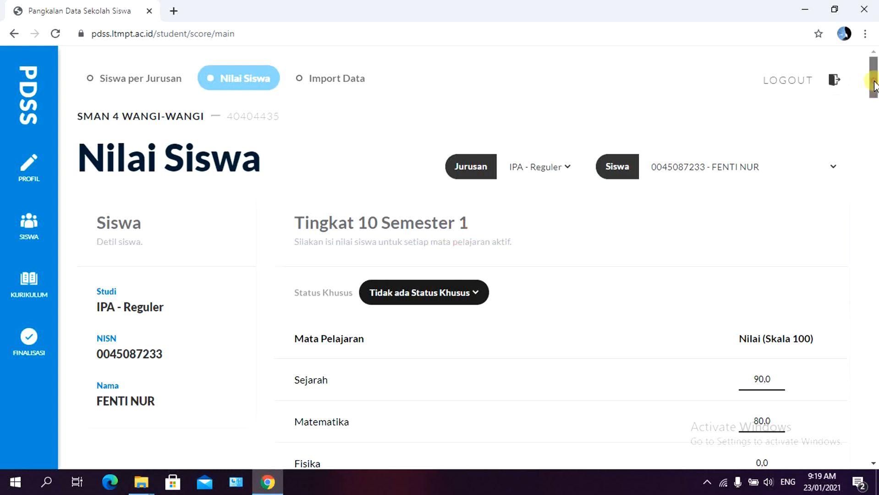
left_click_drag(874, 90, 874, 143)
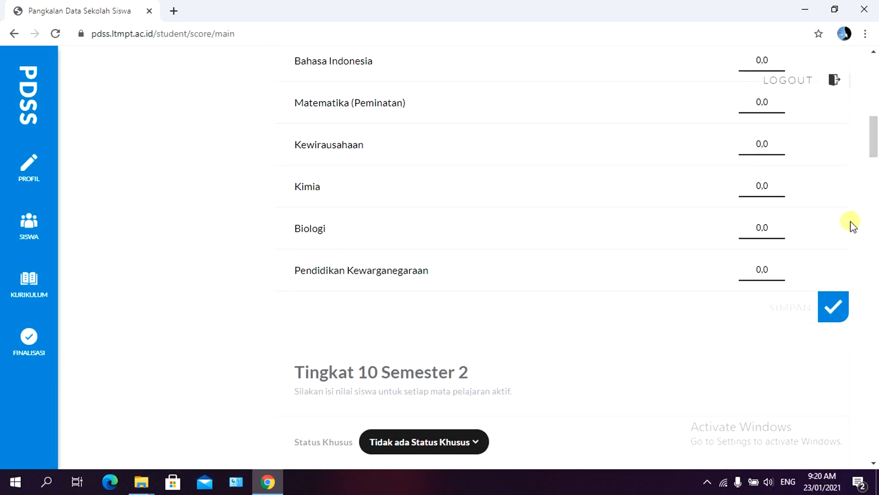
left_click(833, 304)
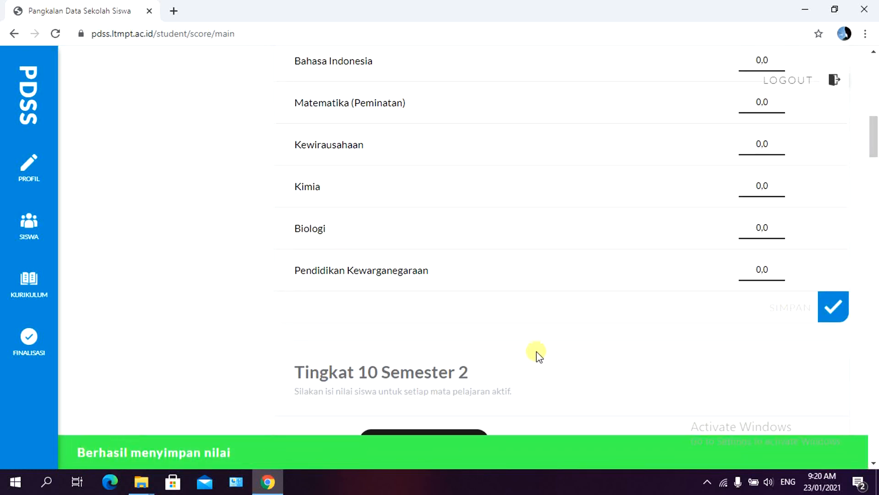
Open the student Import Data page and look over its two import forms.
left_click_drag(874, 145, 873, 86)
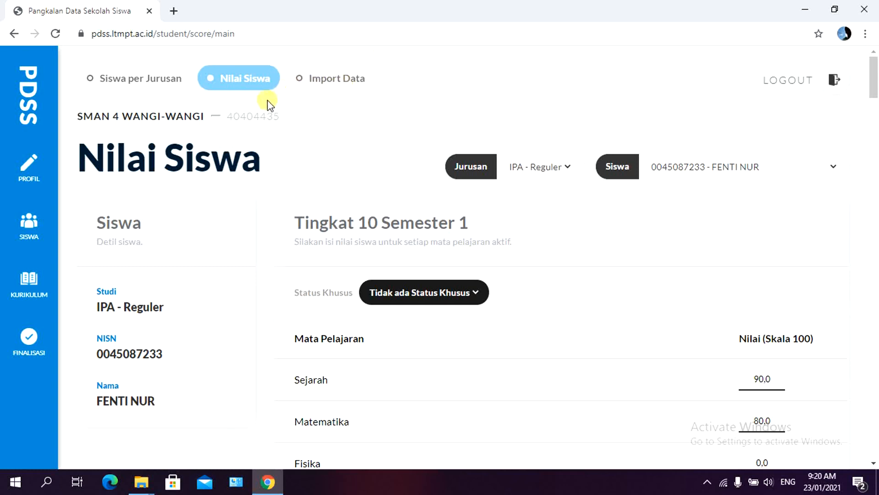
left_click(333, 83)
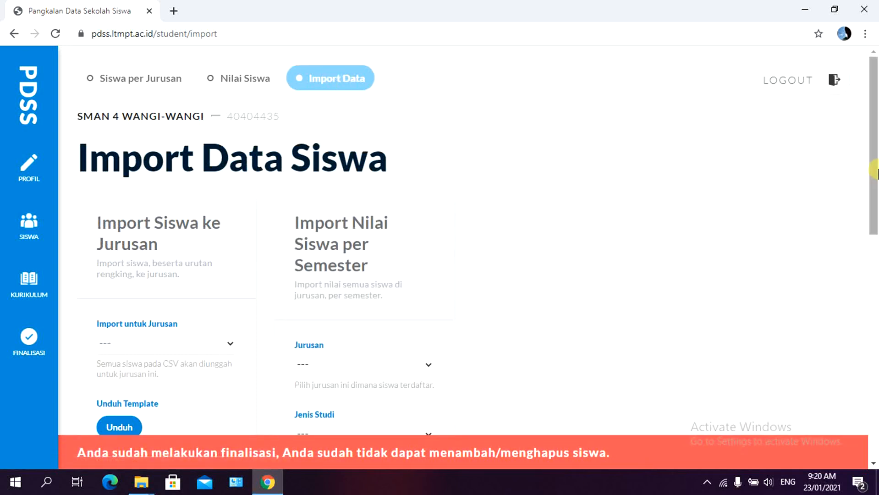
left_click_drag(874, 165, 871, 87)
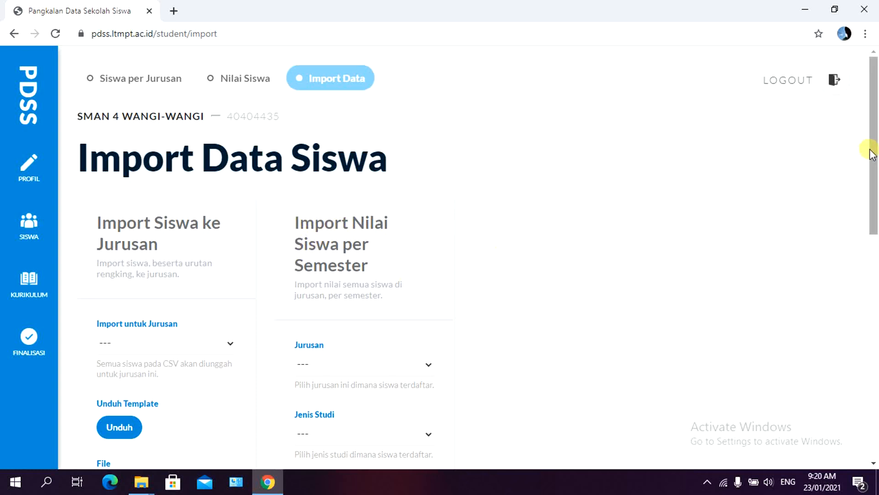
scroll(869, 153, "down", 1)
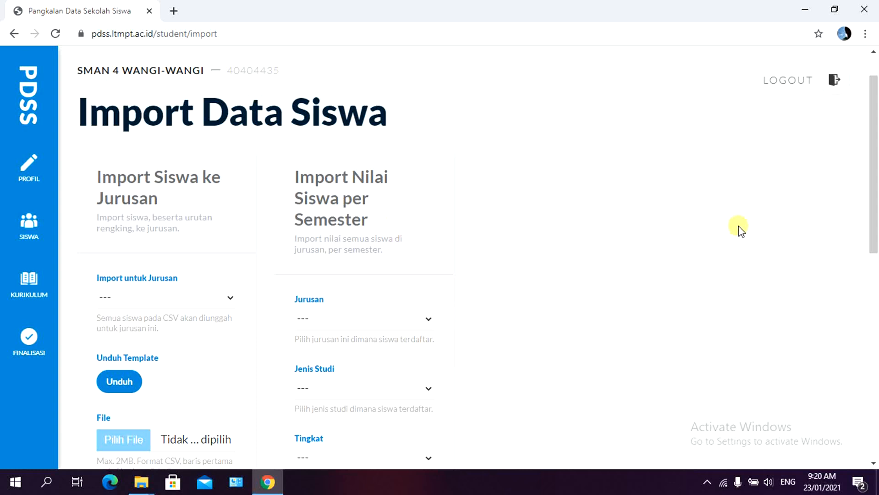
scroll(869, 215, "up", 1)
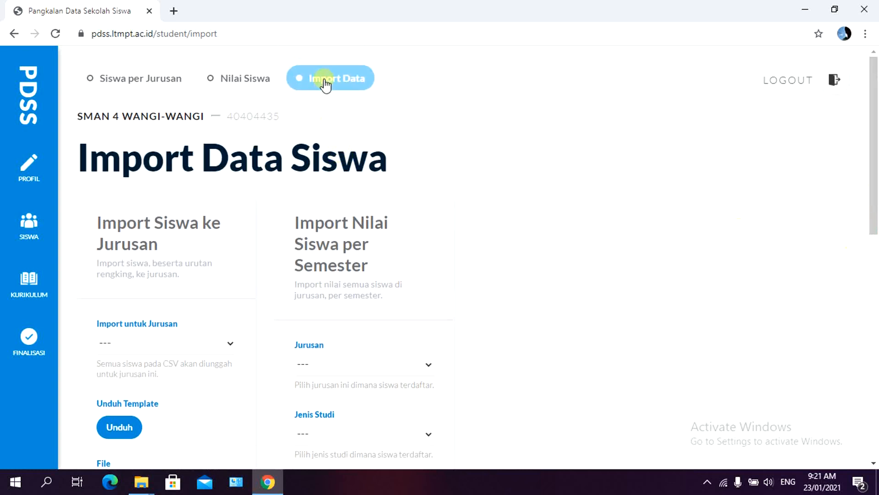
Set the per-semester score import to Jurusan IPS and Jenis Studi Reguler.
left_click_drag(872, 172, 875, 221)
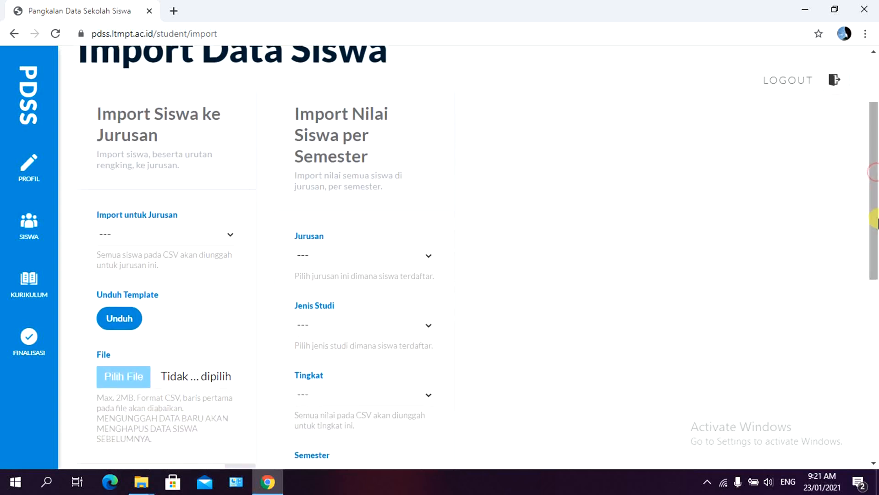
left_click(425, 255)
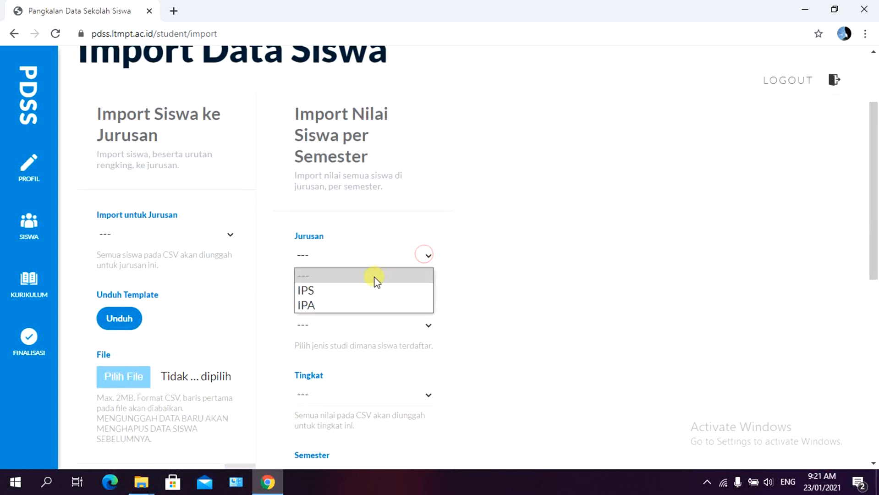
left_click(364, 291)
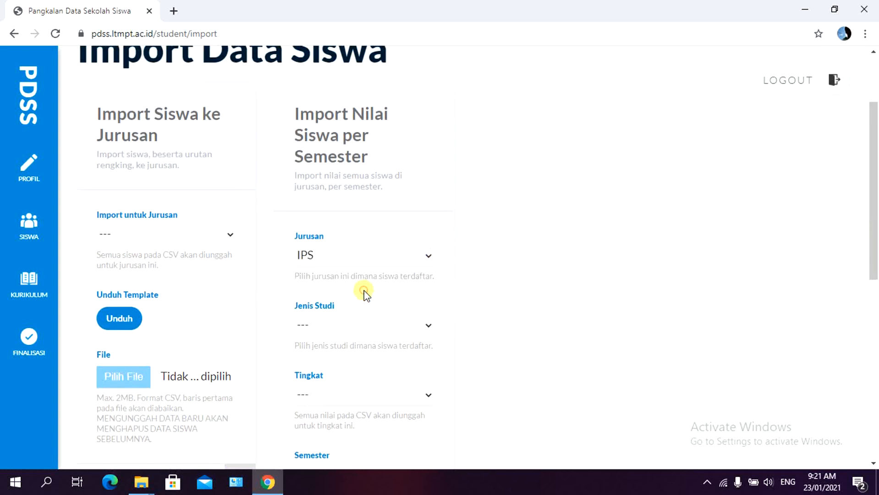
left_click(421, 326)
left_click(374, 358)
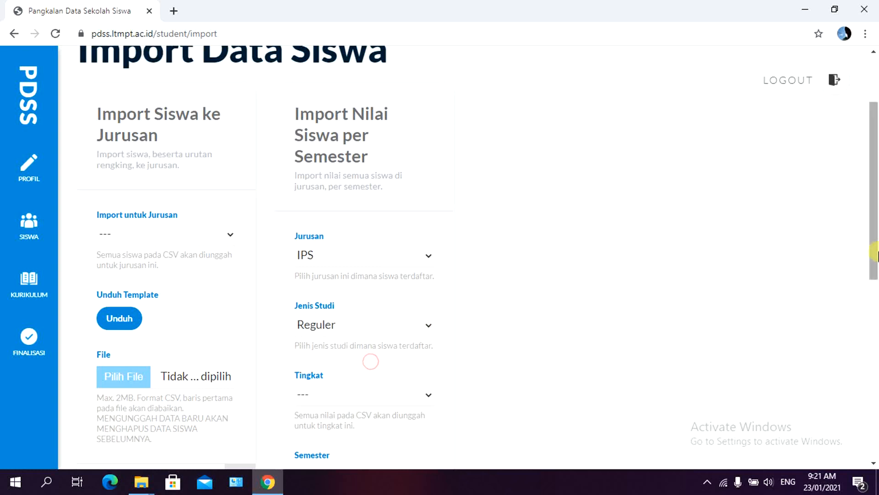
Set Tingkat to 10 and Semester to 1 for the score import.
scroll(874, 254, "down", 3)
left_click(426, 282)
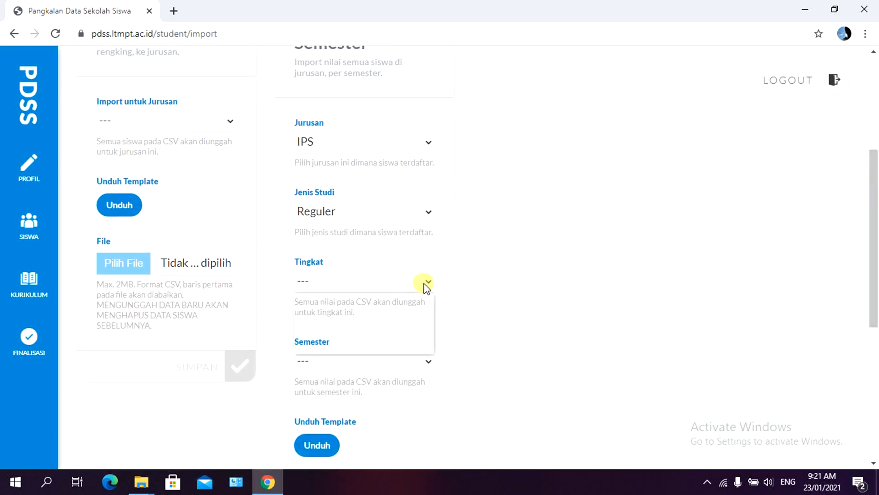
left_click(367, 315)
left_click(429, 280)
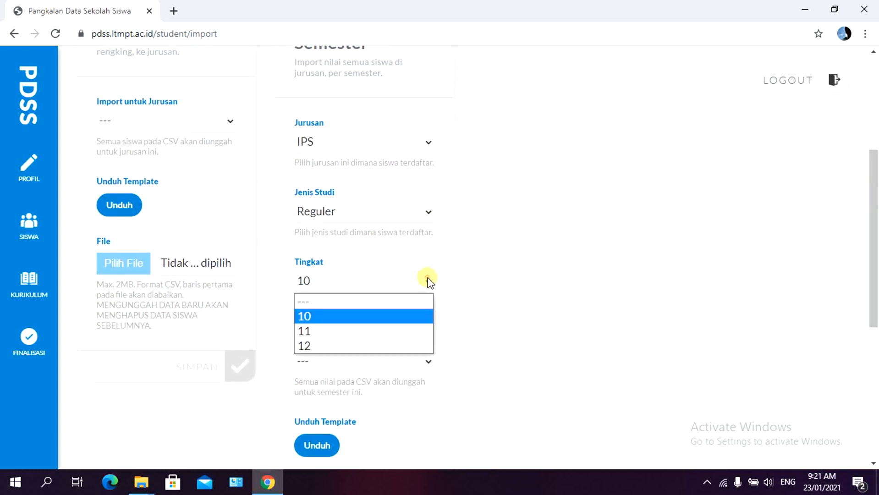
left_click(371, 314)
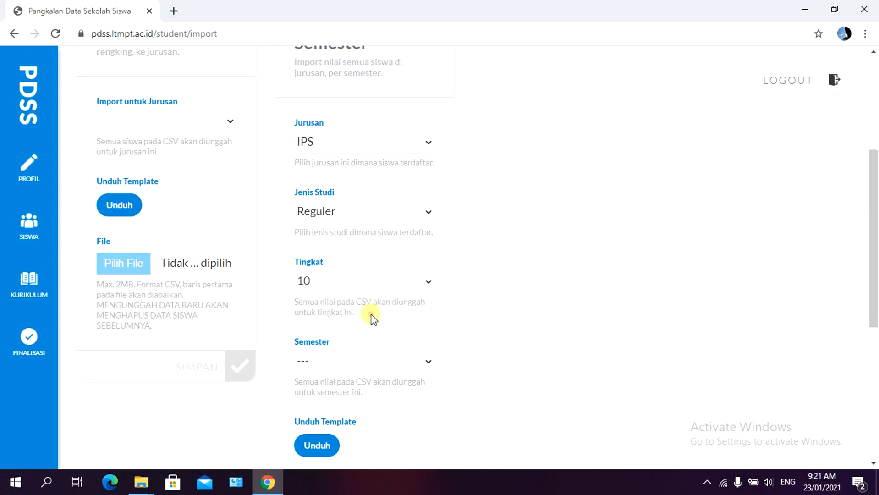
left_click(428, 360)
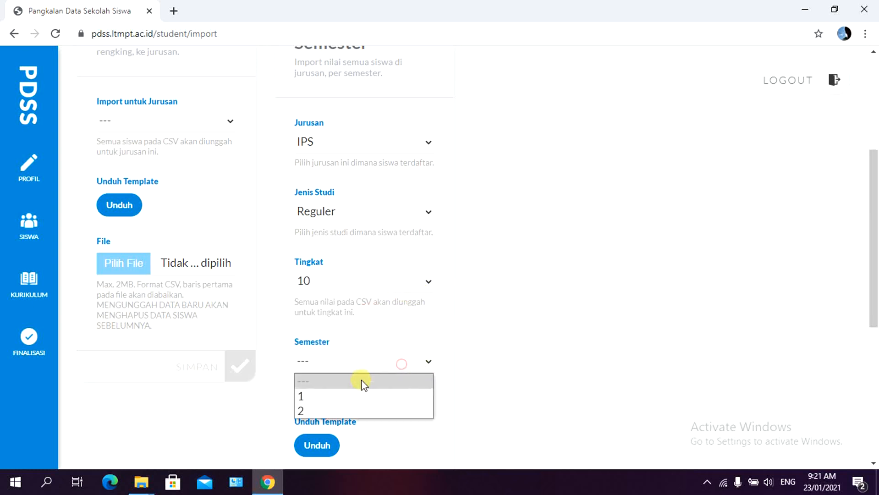
left_click(333, 398)
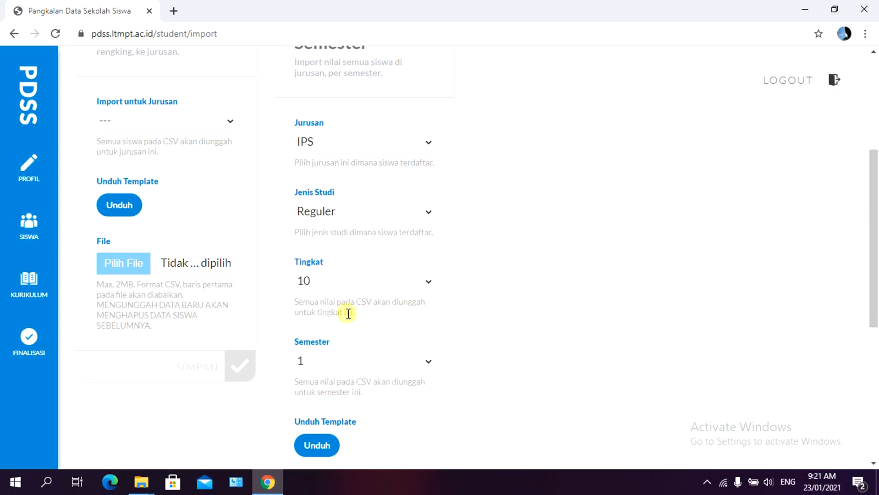
Download the score import template and open IPS-R-10-1.csv in Excel from the Downloads folder.
left_click_drag(875, 295, 875, 366)
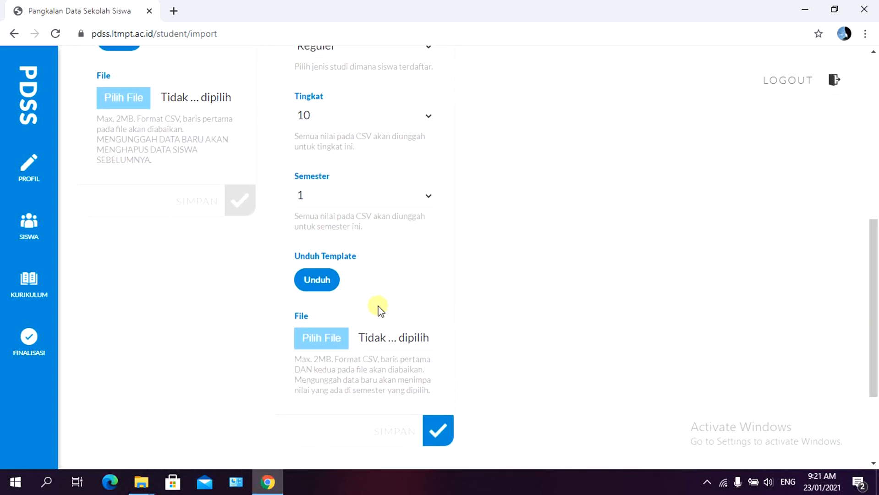
left_click(324, 286)
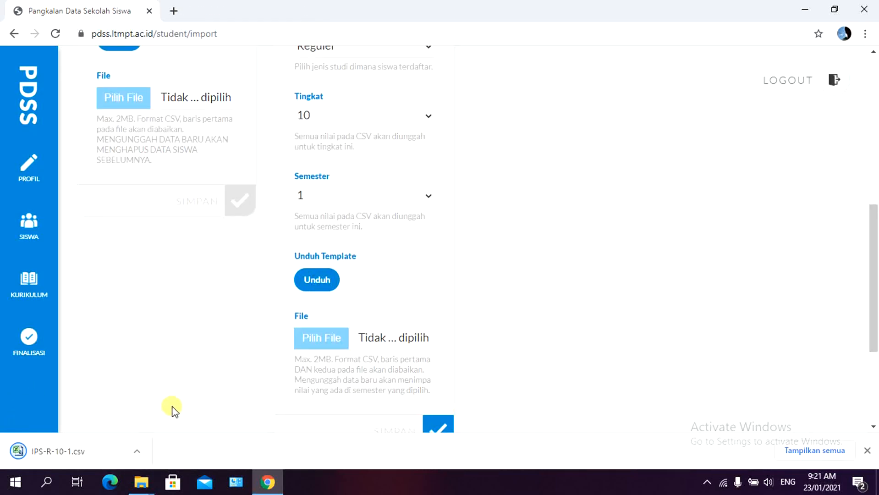
left_click(137, 453)
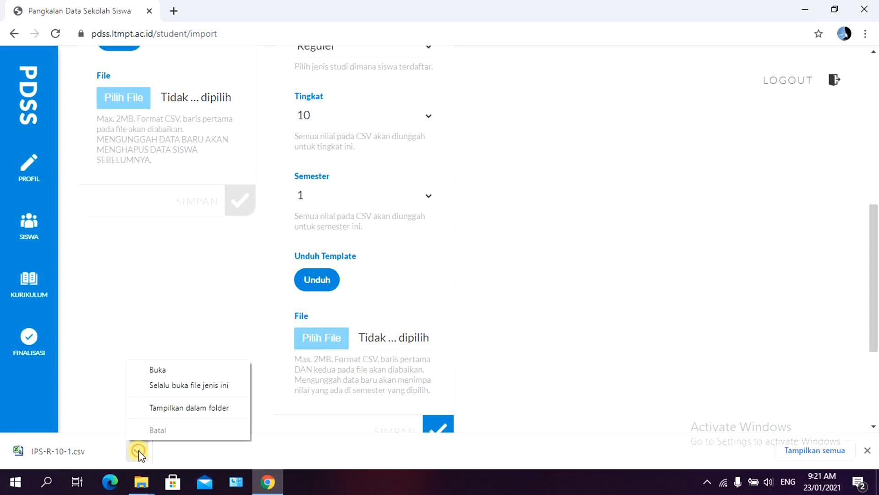
left_click(178, 409)
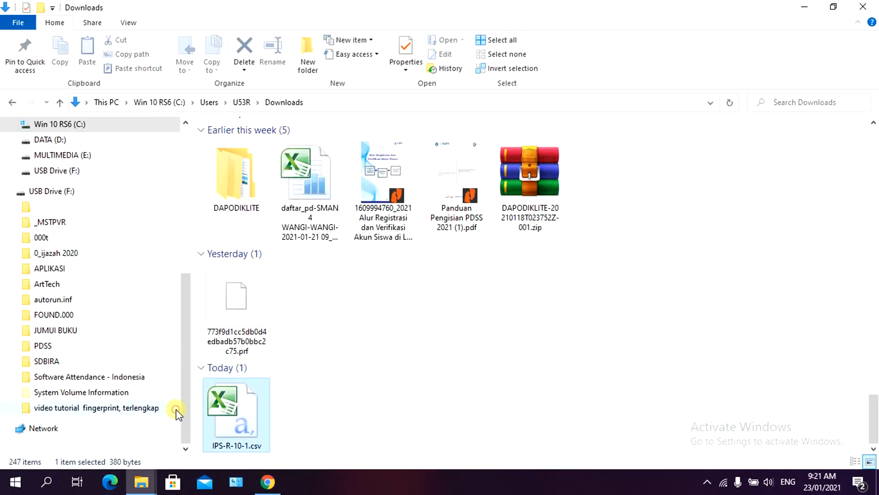
double_click(270, 406)
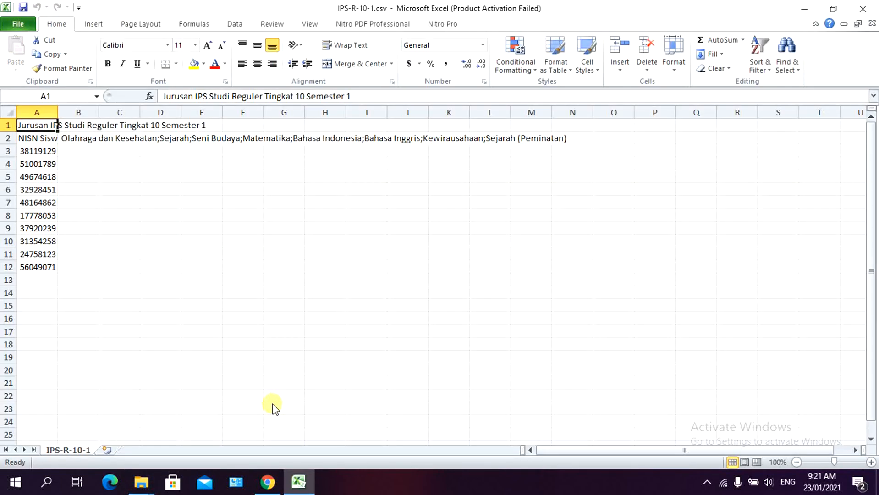
Dismiss the Office activation notice and examine the semicolon-separated subject headers in cells A2 and B2.
left_click(216, 316)
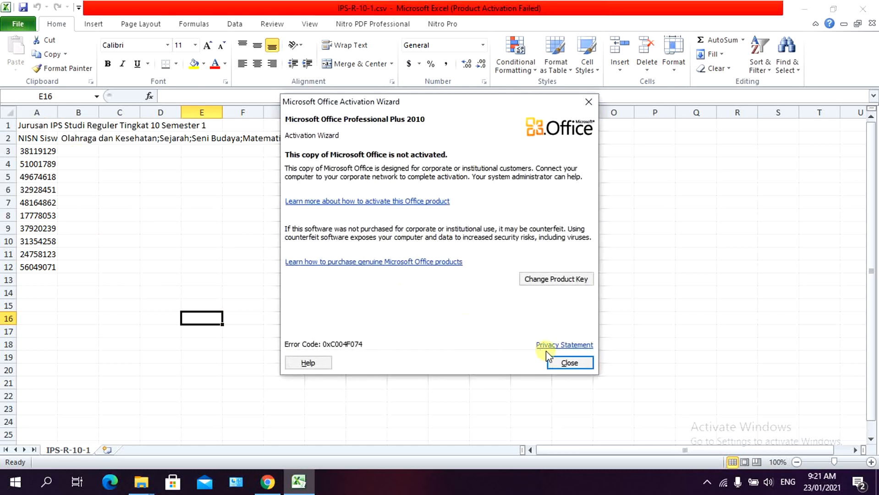
left_click(567, 362)
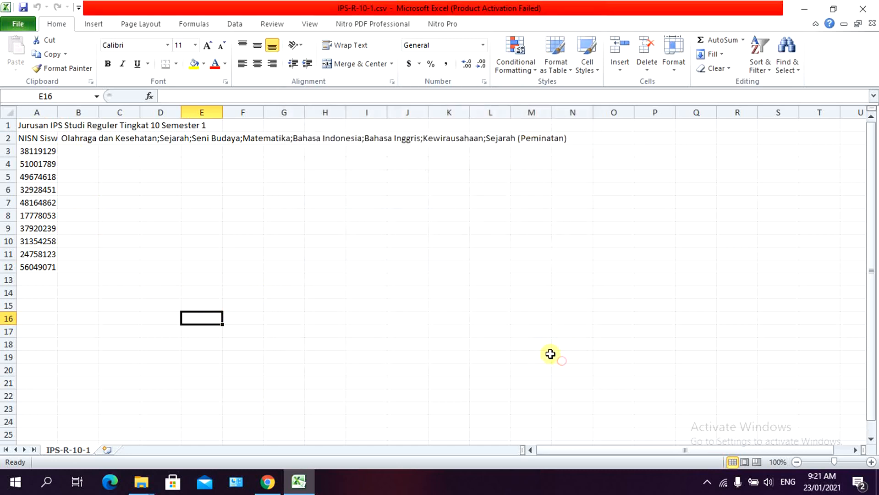
left_click(42, 138)
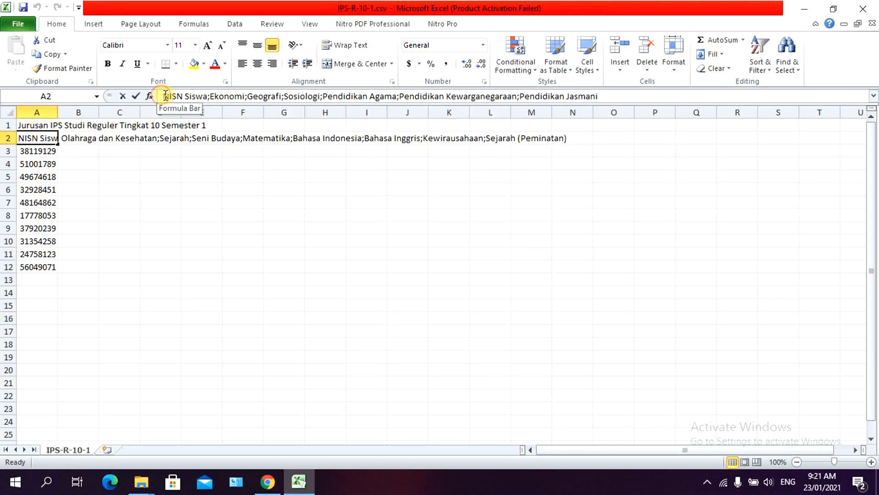
left_click_drag(165, 96, 203, 95)
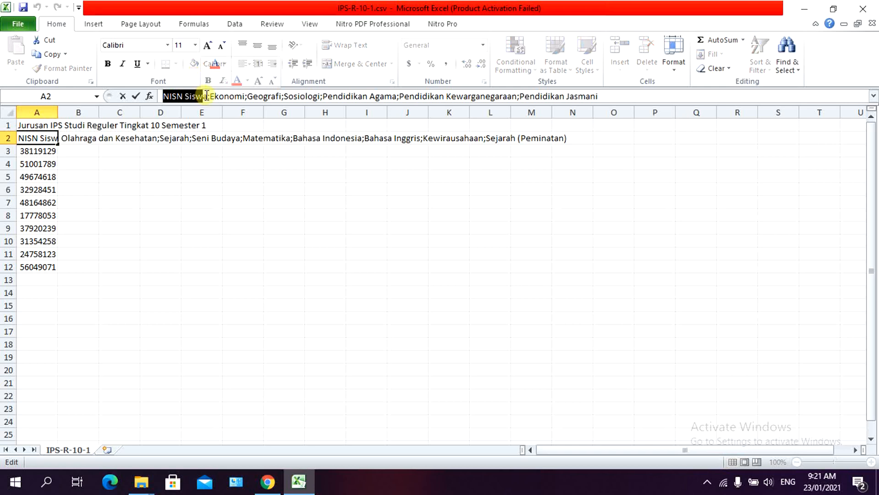
left_click(207, 95)
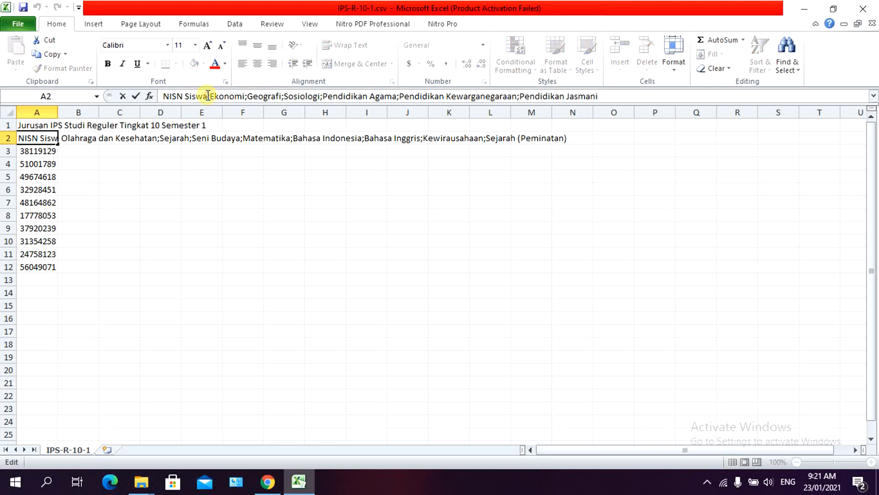
left_click_drag(207, 95, 258, 96)
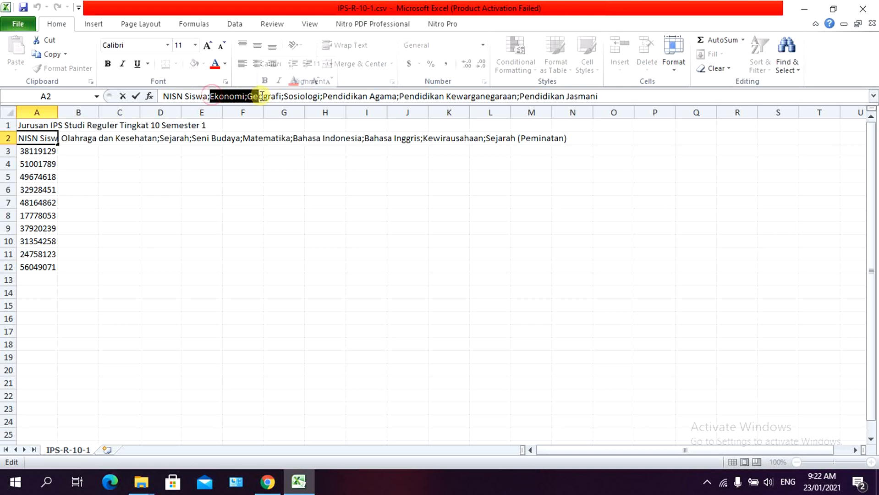
left_click(269, 96)
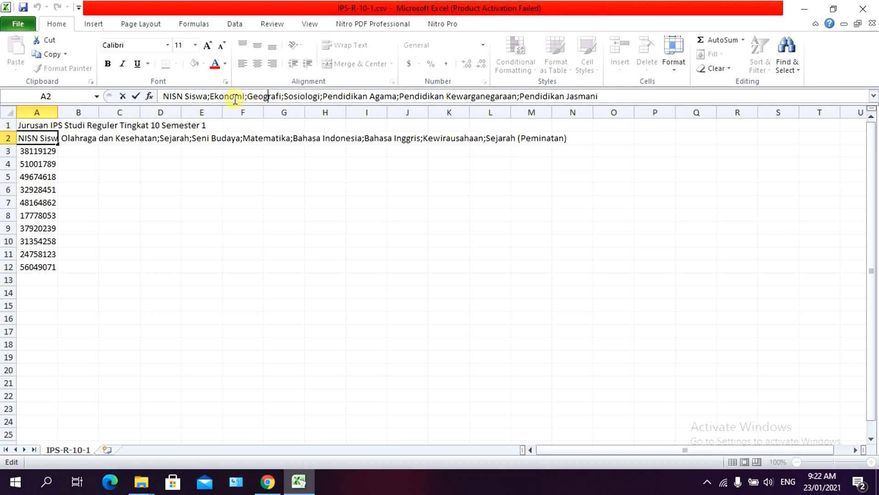
left_click(84, 139)
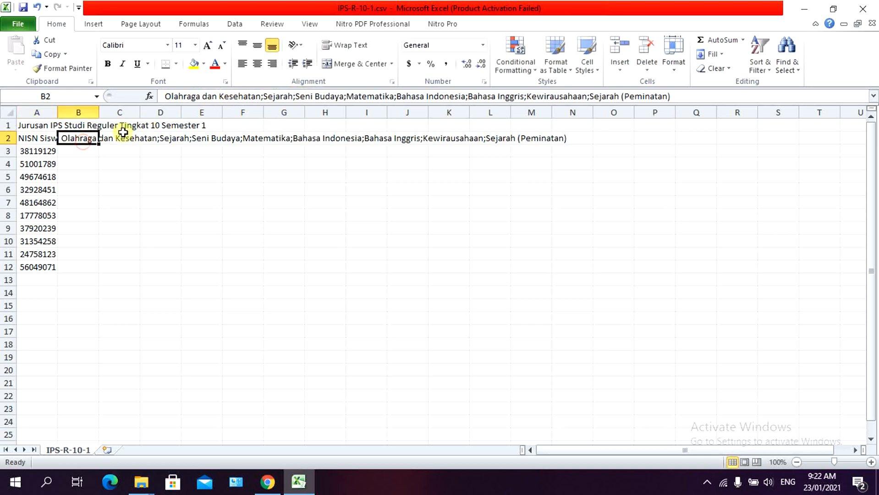
left_click(168, 97)
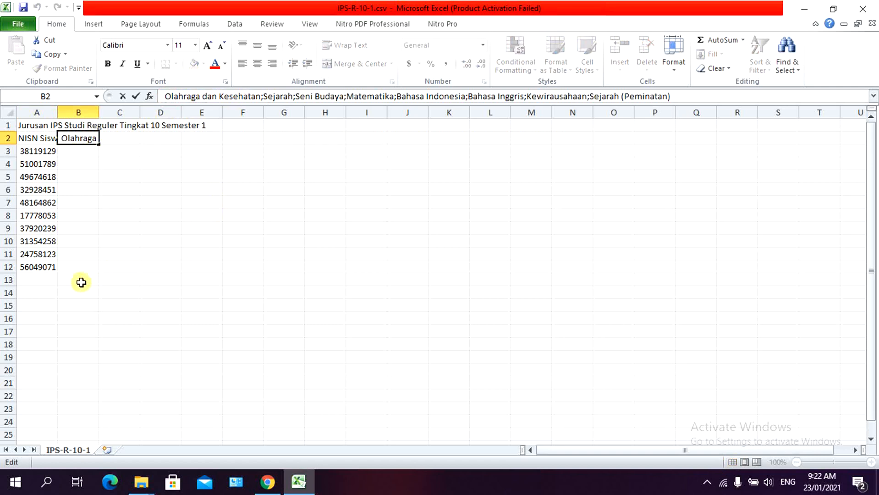
Copy the NISN header and student numbers in A2:A12 to a new block starting at A15.
left_click(43, 135)
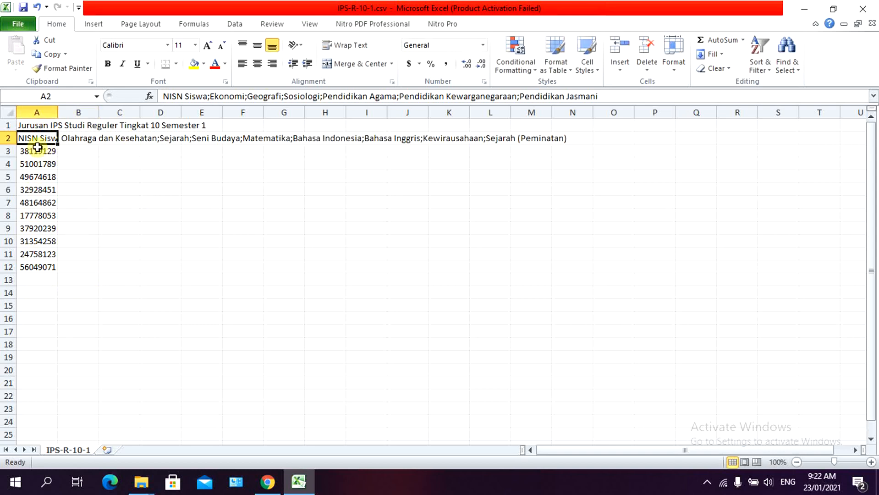
left_click_drag(37, 138, 30, 264)
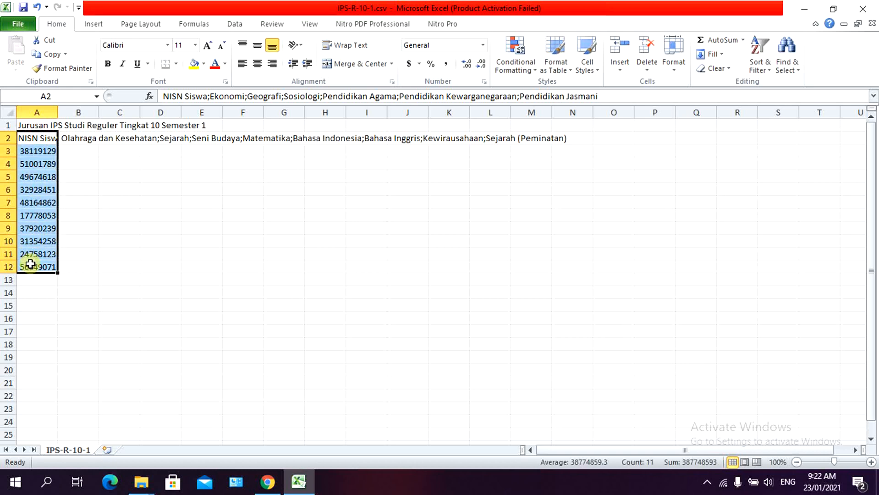
key("ctrl+c")
left_click(33, 311)
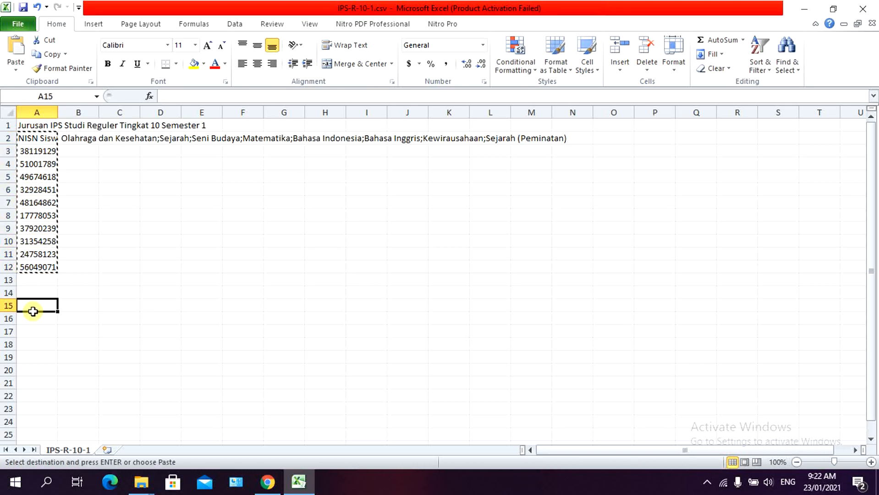
key("ctrl+v")
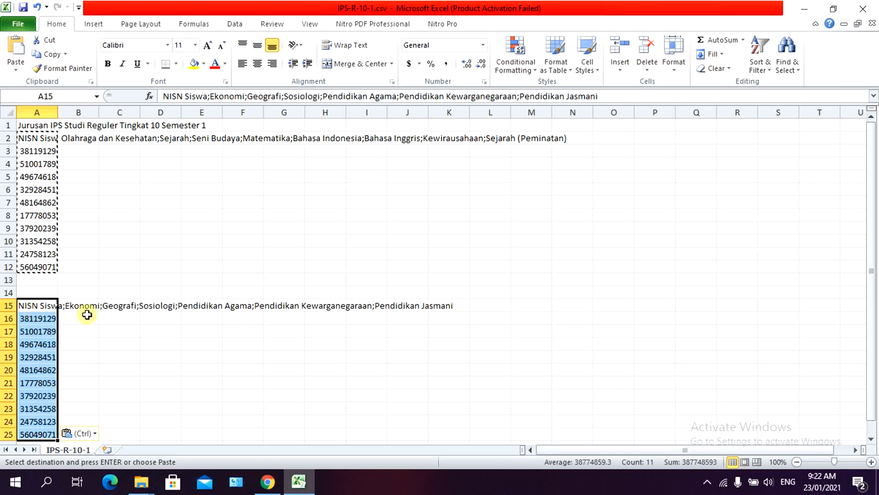
Remove the subject names from the copied header in A15, leaving only "NISN Siswa".
left_click(617, 96)
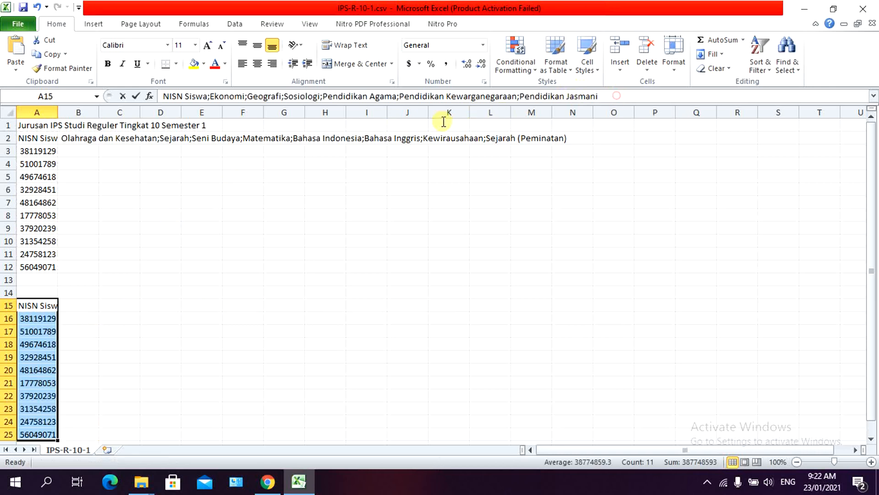
left_click_drag(257, 96, 209, 96)
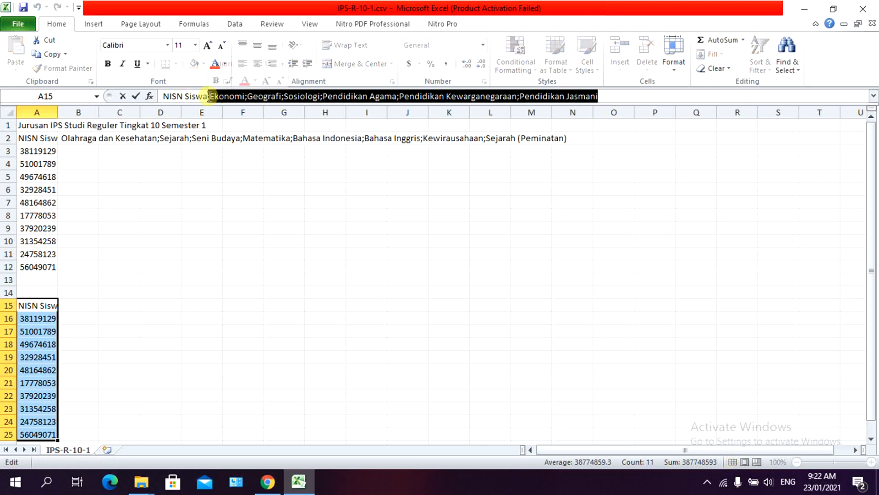
key("Delete")
left_click(192, 357)
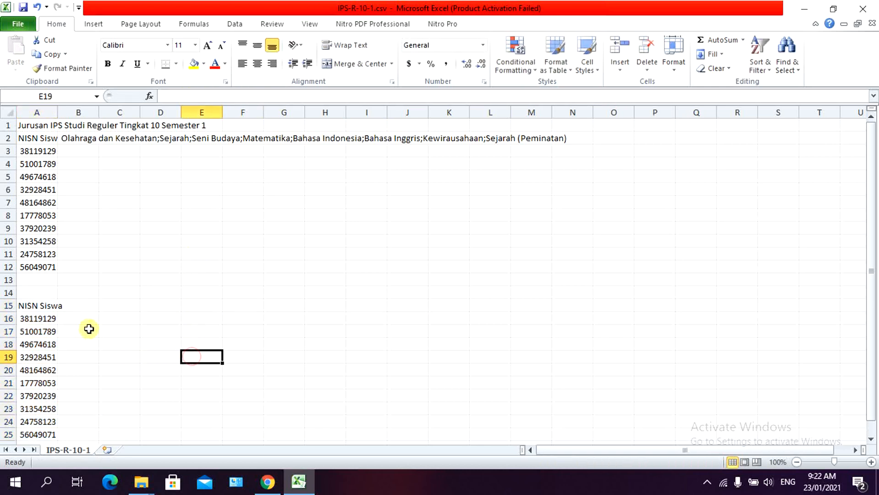
Add the subject headers "ekonomi" in B15 and "geografi" in C15 beside the copied NISN header.
left_click(75, 303)
left_click(127, 304)
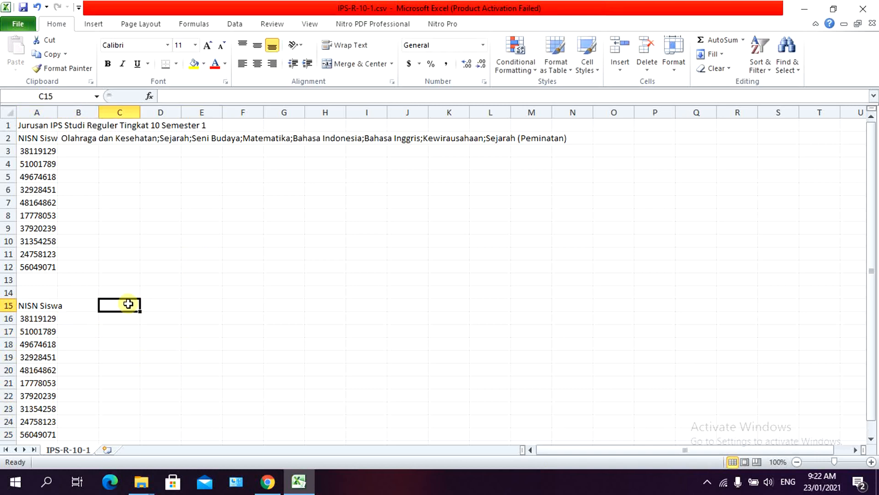
left_click(56, 306)
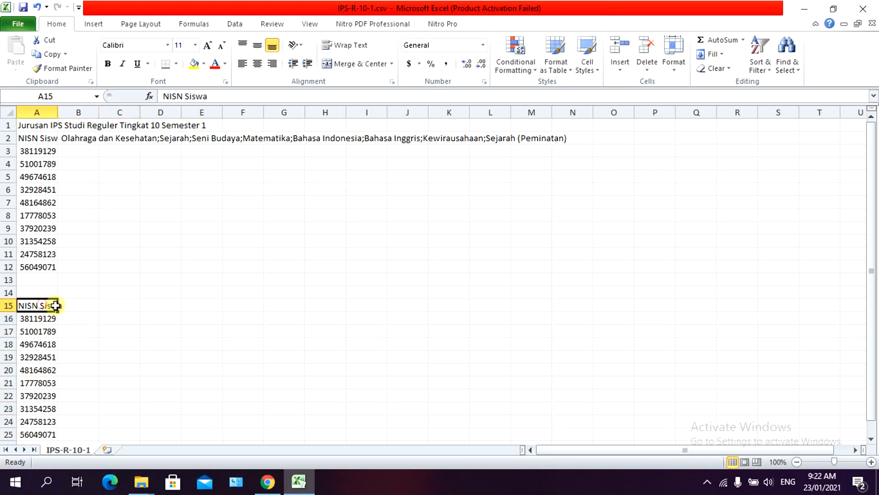
left_click(78, 307)
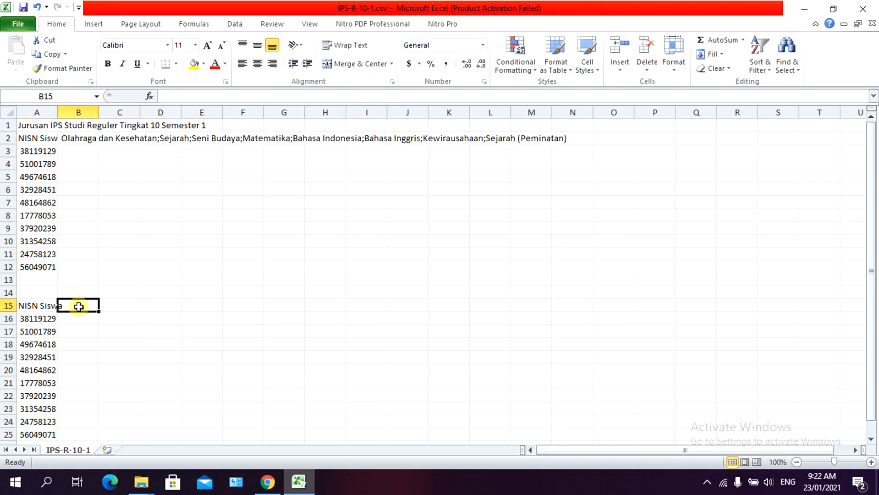
left_click(37, 136)
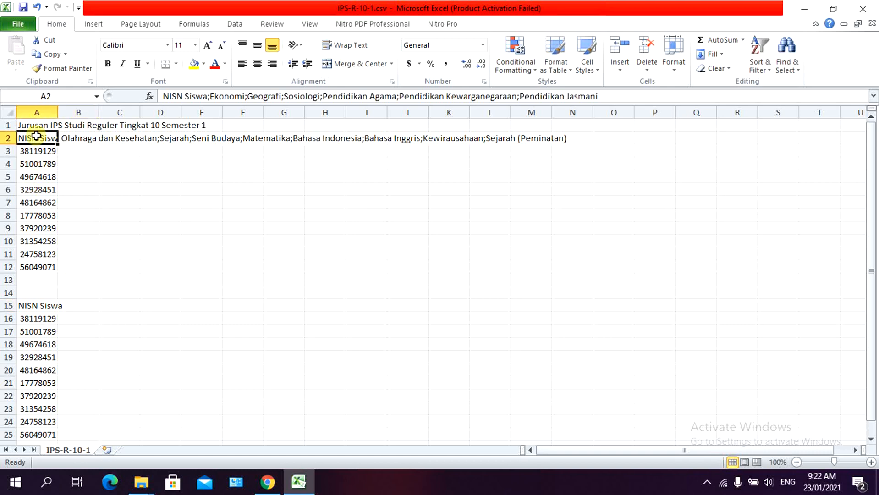
left_click(84, 307)
type("e")
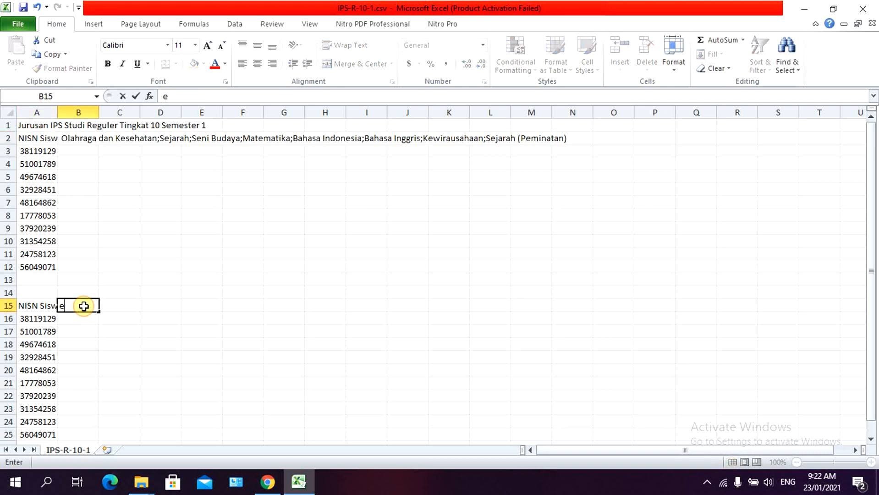
type("konomi")
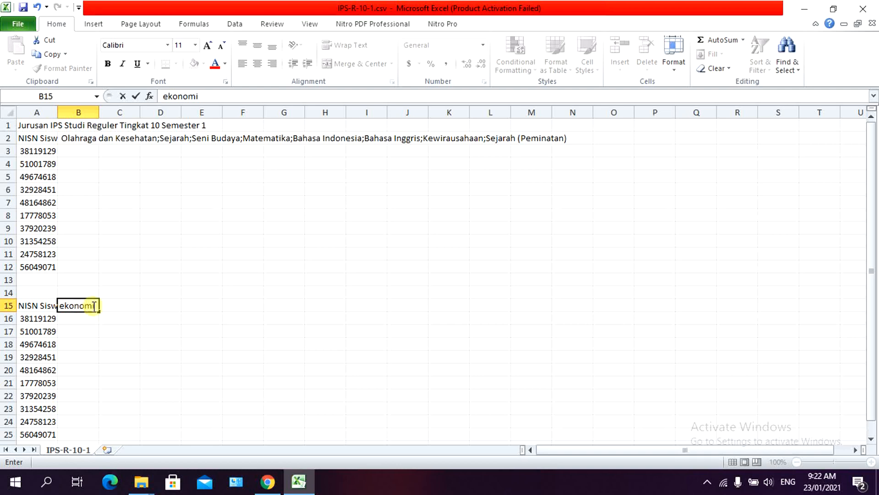
left_click(124, 306)
type("geografi")
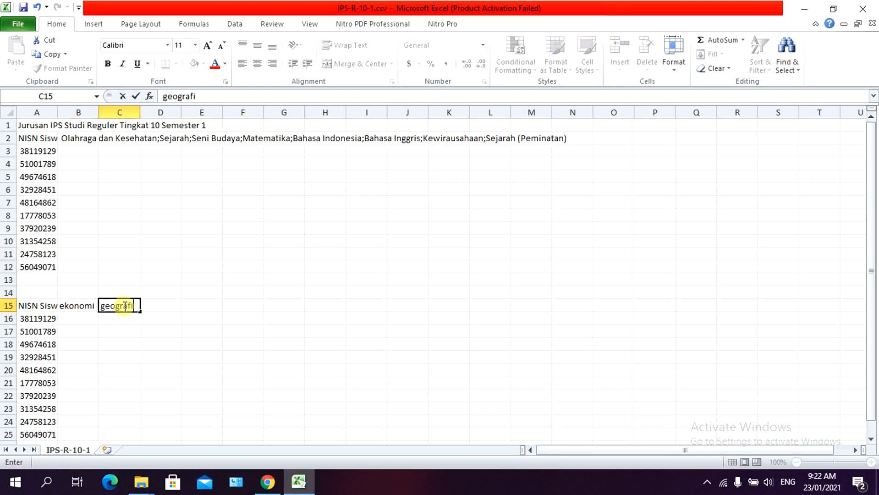
left_click(159, 347)
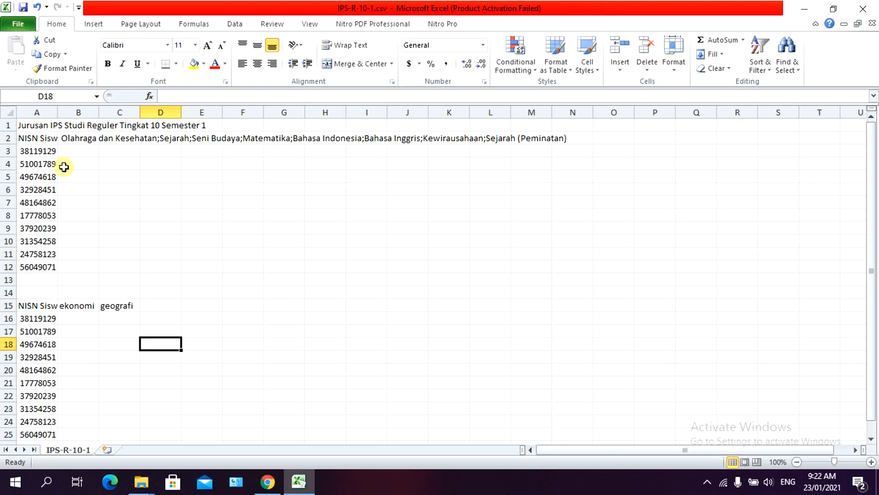
Enter the first student's sample scores in row 16: 70 for ekonomi and 90 for geografi.
left_click(26, 138)
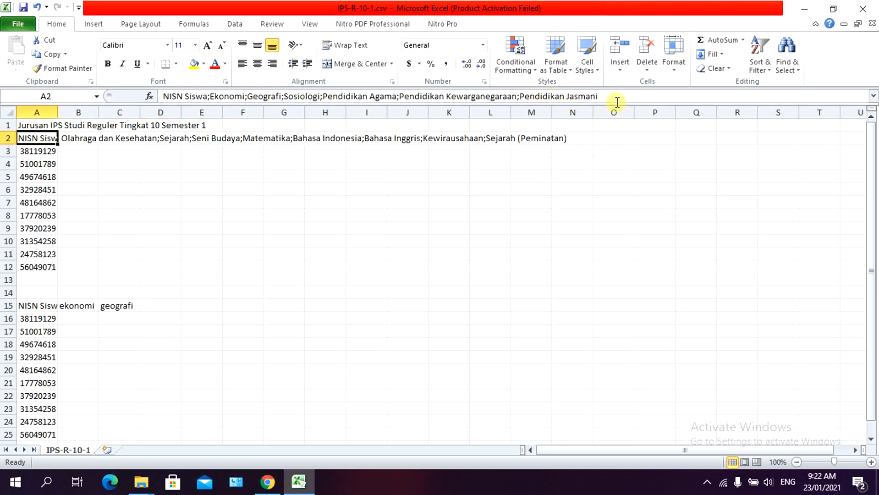
left_click(30, 308)
left_click(76, 305)
left_click(77, 324)
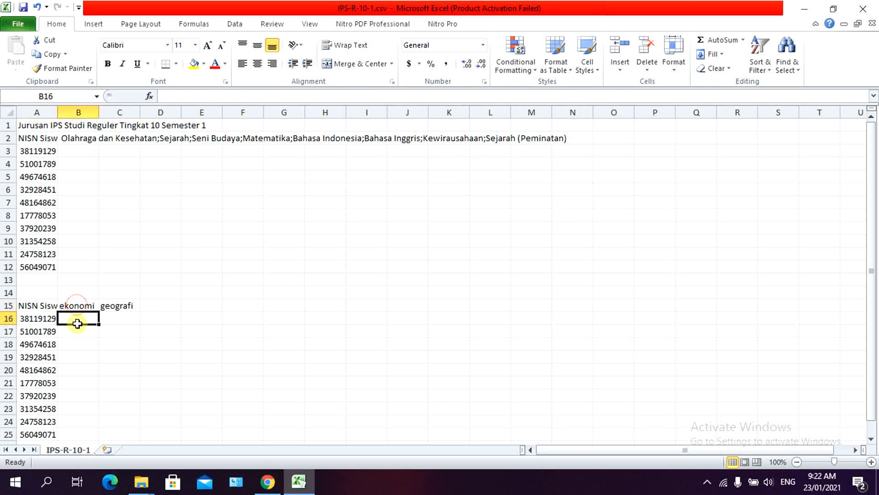
type("70")
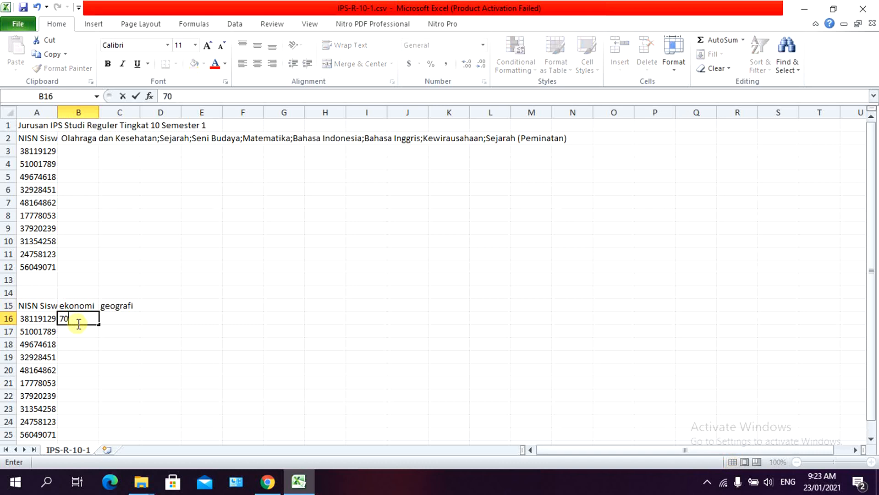
left_click(108, 319)
type("90")
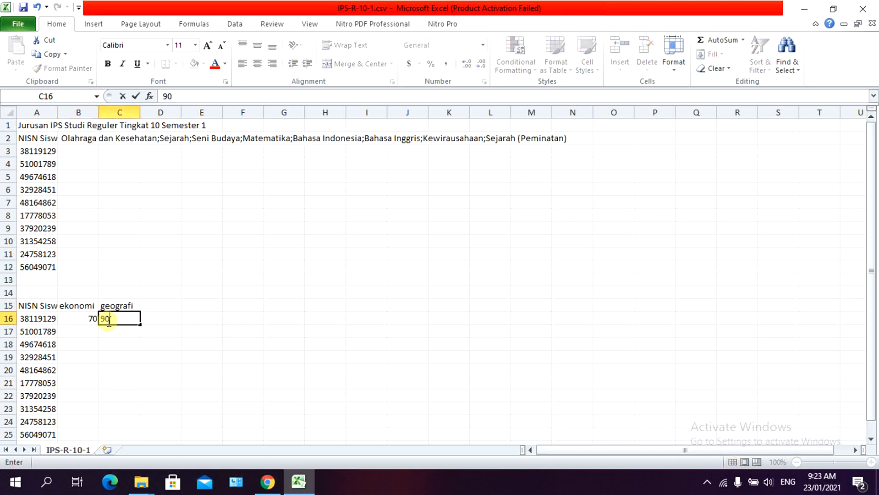
left_click(153, 357)
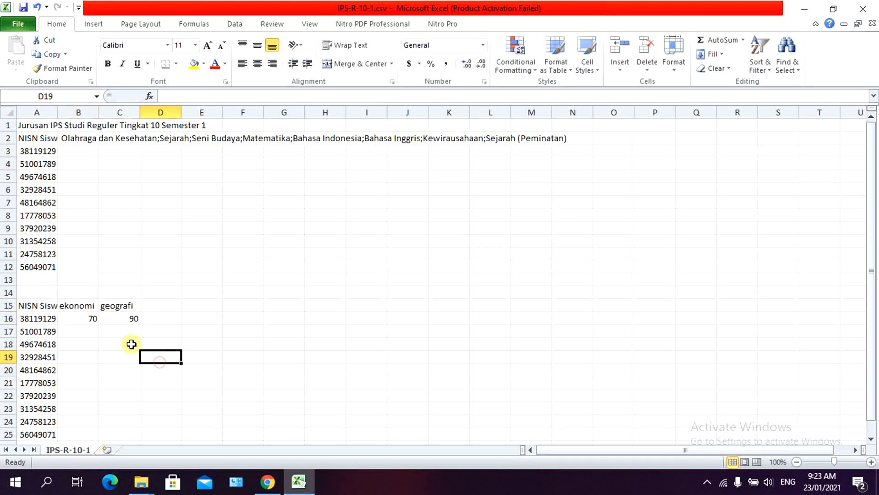
Go through header cells D15 to L15 as places for the remaining subjects, and review the ekonomi and geografi headers.
left_click(147, 307)
left_click(210, 306)
left_click(239, 307)
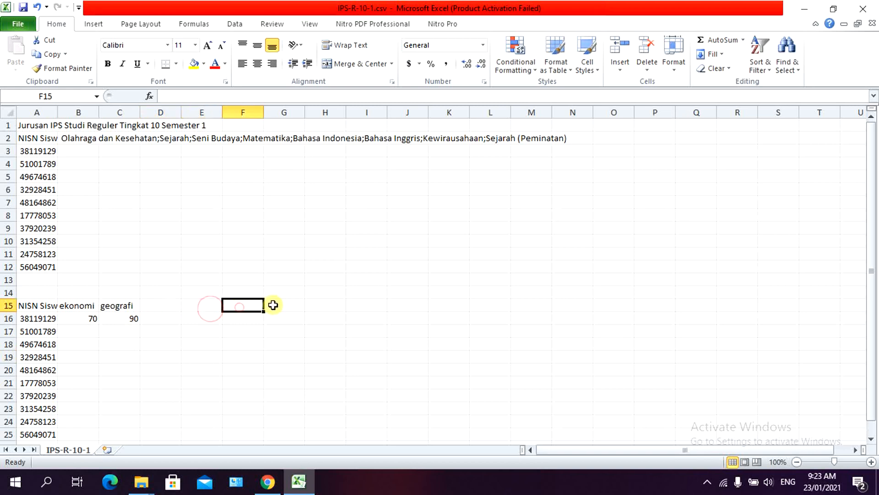
left_click(289, 305)
left_click(324, 303)
left_click(373, 303)
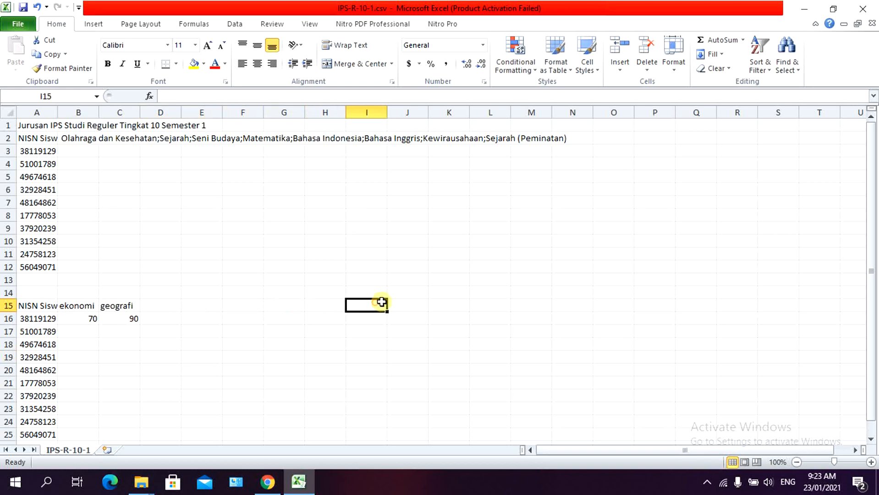
left_click(418, 302)
left_click(447, 302)
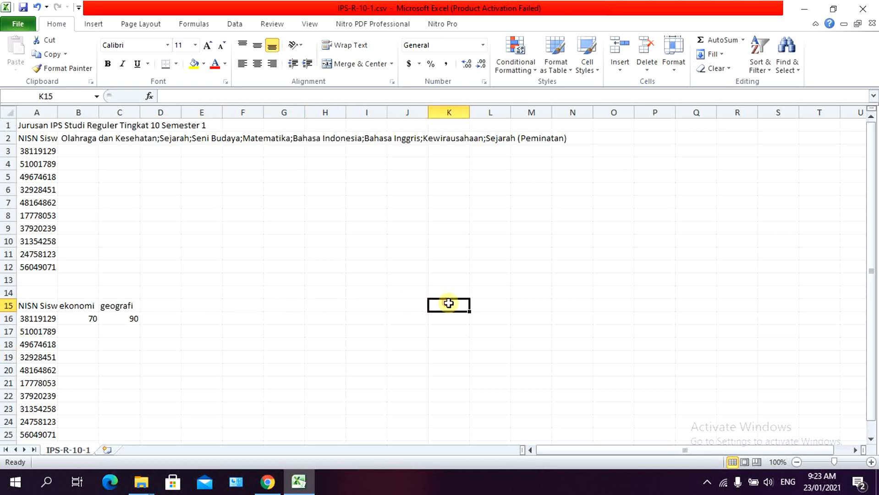
left_click(495, 303)
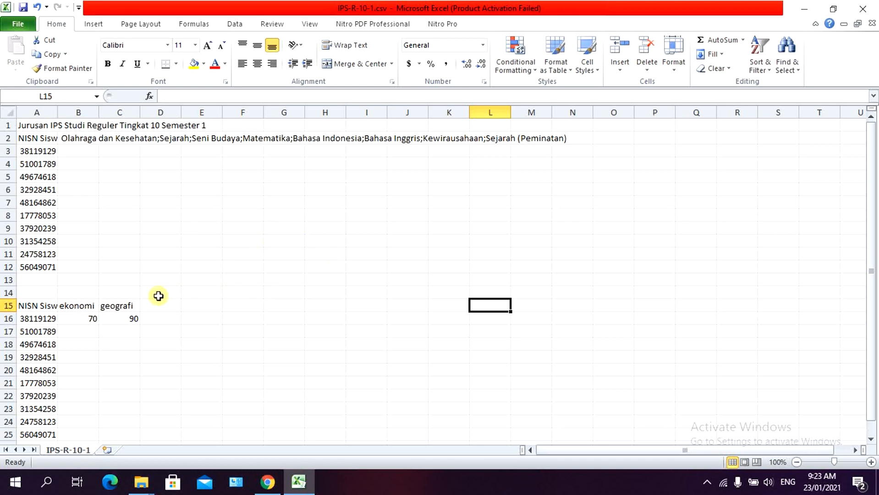
left_click(80, 306)
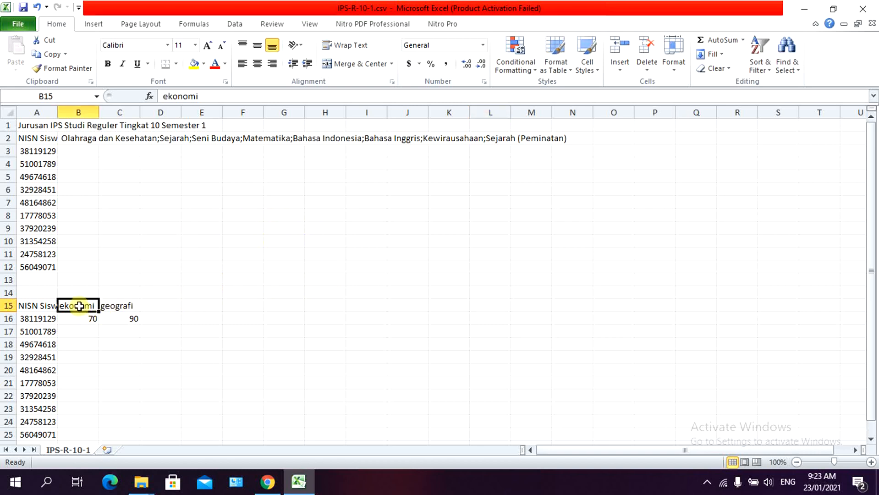
left_click(122, 305)
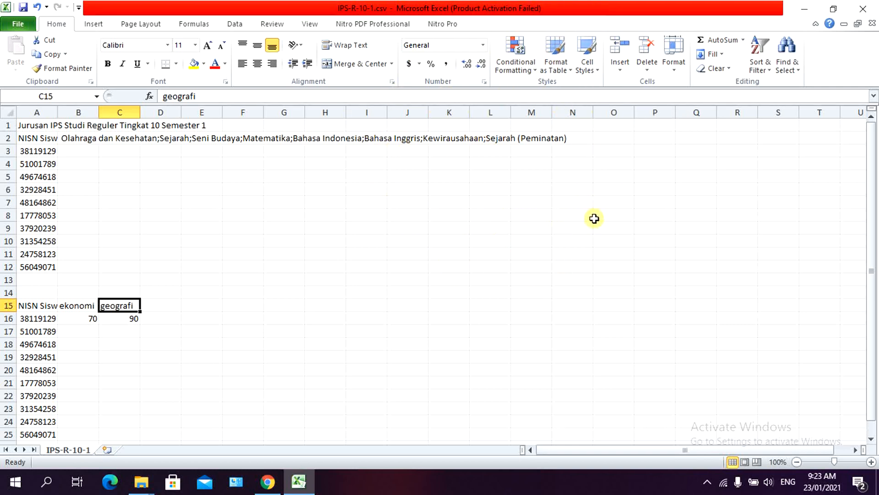
Examine the subject names listed across the template's header row 2, starting from the empty header cell D15.
left_click(160, 309)
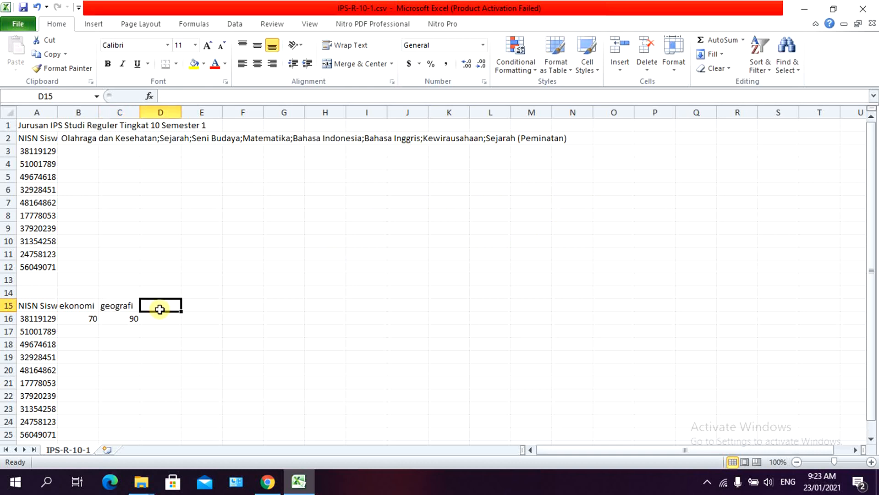
left_click(120, 138)
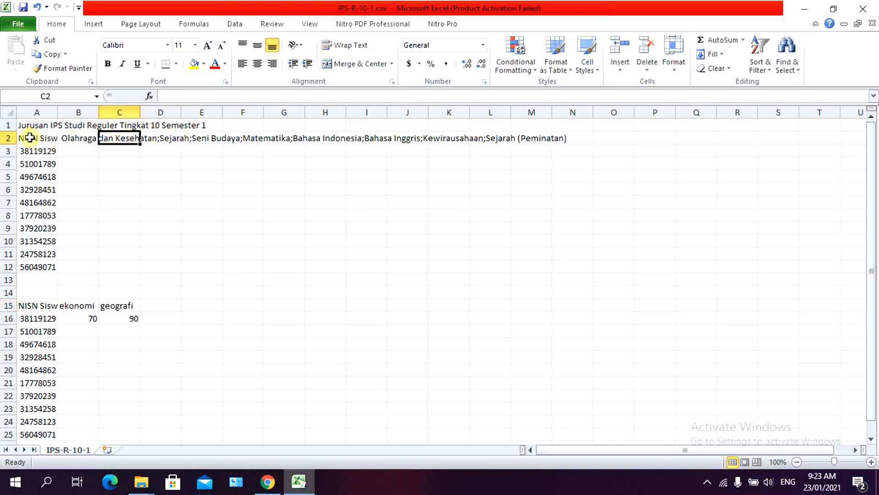
left_click(45, 137)
left_click(133, 137)
left_click(215, 139)
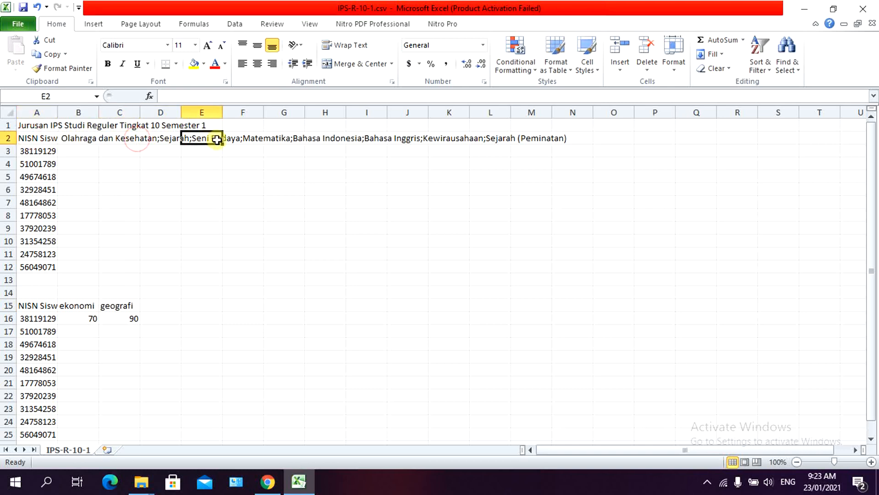
left_click(275, 138)
left_click(315, 138)
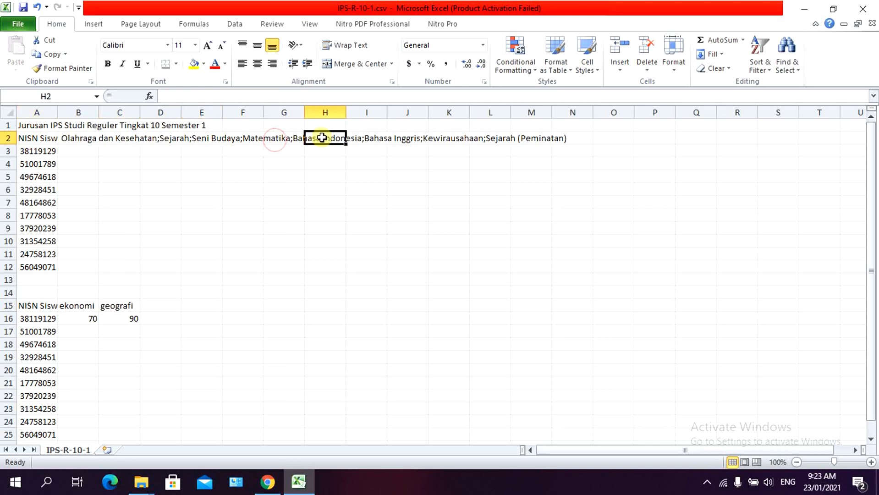
left_click(399, 146)
left_click(422, 138)
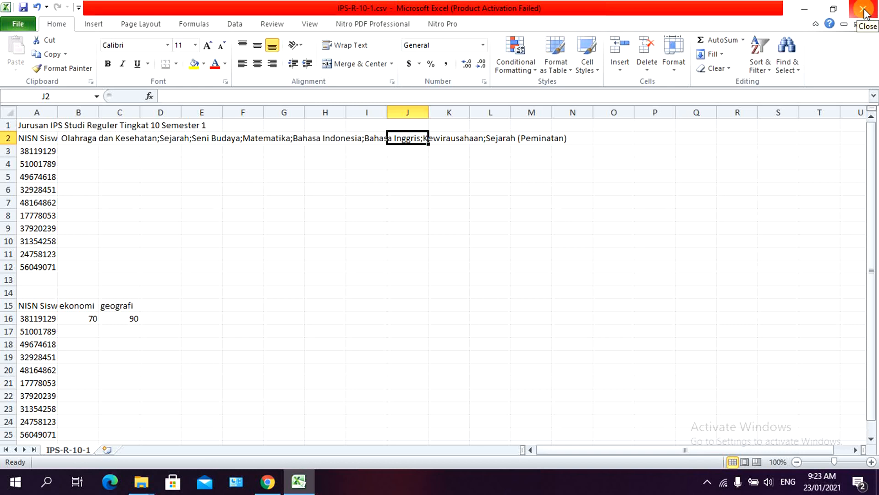
Compare the row 2 header with the ekonomi and geografi columns and the NISN column of the layout starting at row 15.
left_click(62, 138)
left_click(81, 320)
left_click(72, 306)
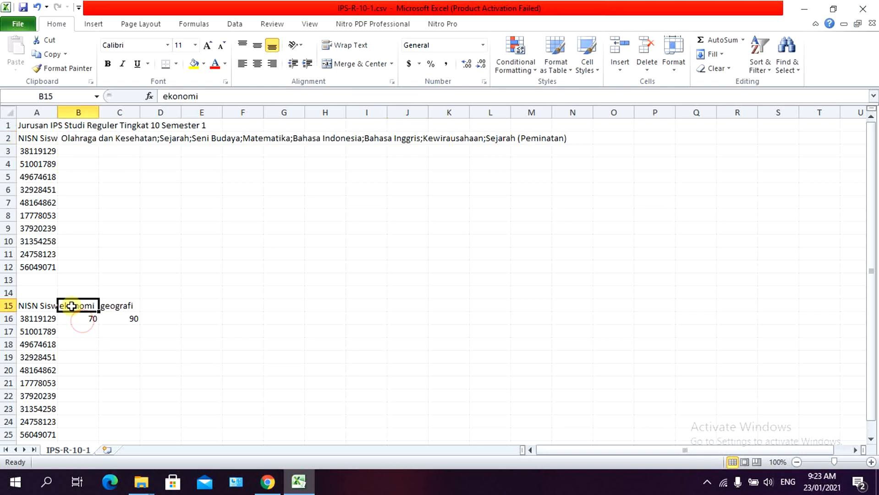
left_click(120, 304)
left_click(164, 304)
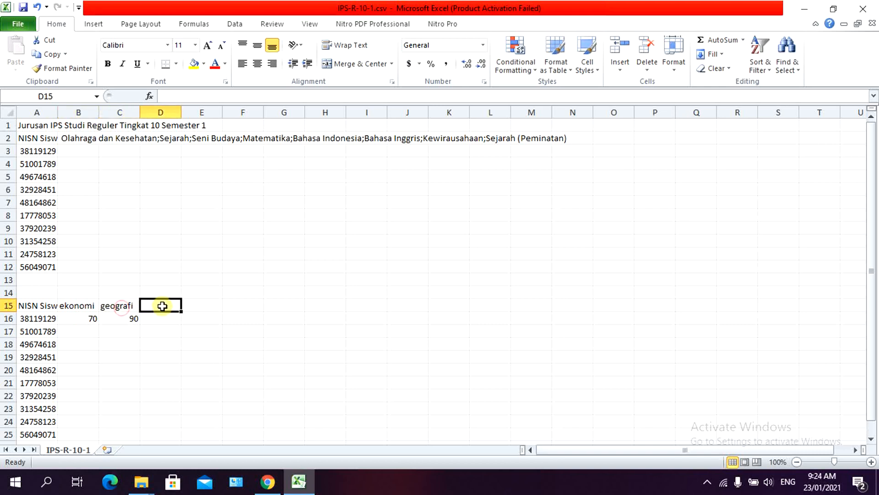
left_click(31, 308)
left_click(37, 356)
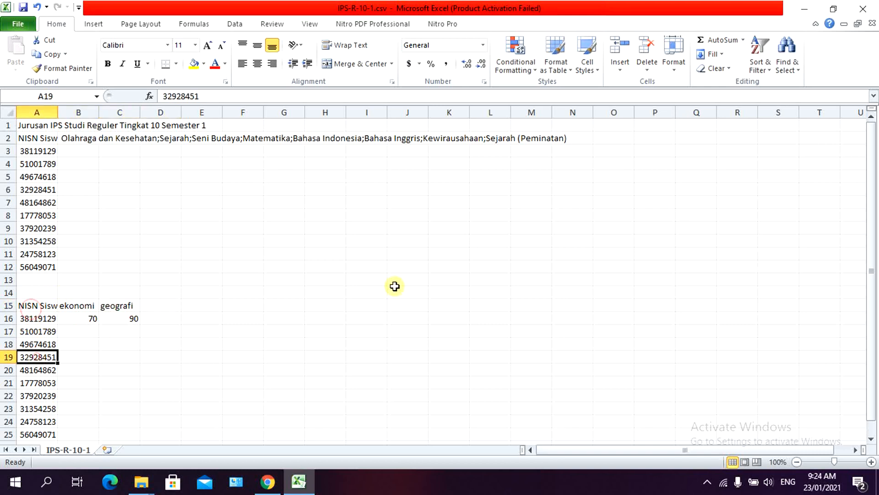
Close IPS-R-10-1.csv without saving the changes, and open the PDSS folder on USB Drive (F:) in File Explorer.
left_click(874, 9)
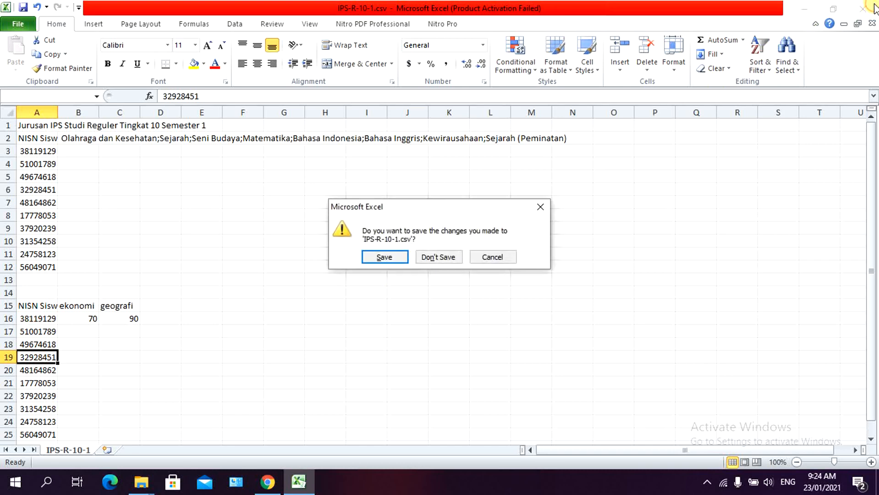
left_click(438, 257)
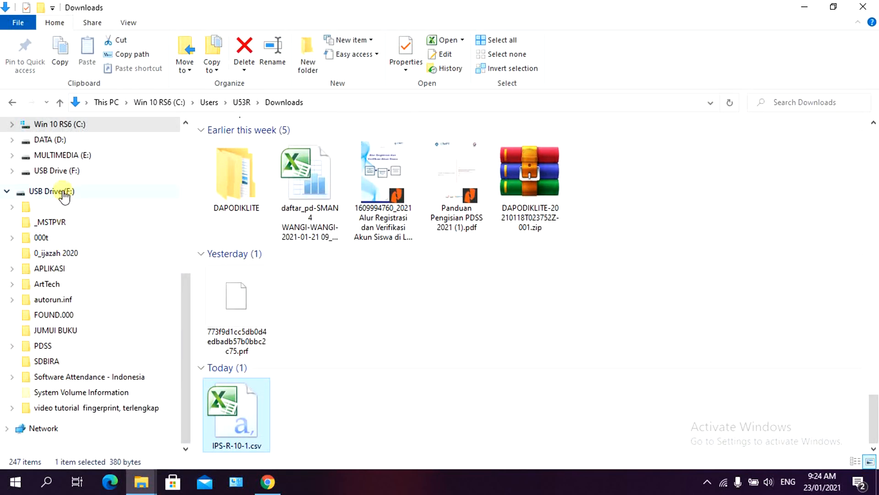
left_click(44, 345)
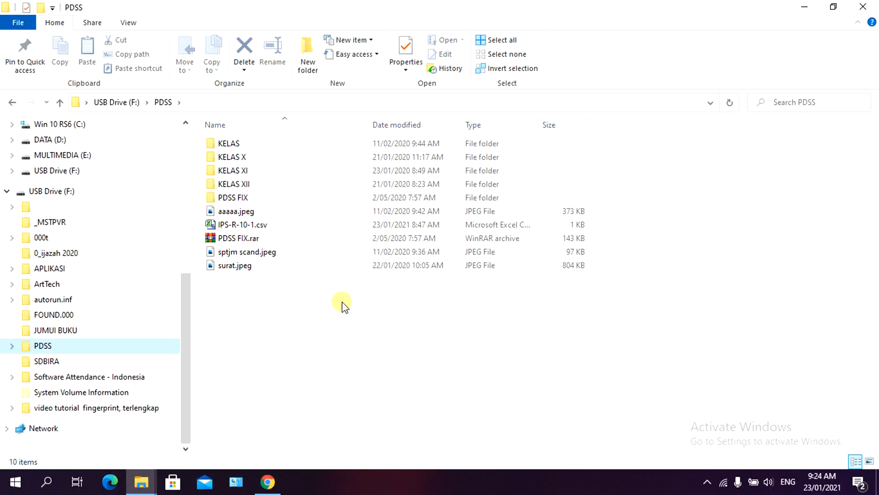
Switch to Chrome and review the Jurusan, Jenis Studi, Tingkat, Semester and File fields of the per-semester score import form.
left_click(268, 481)
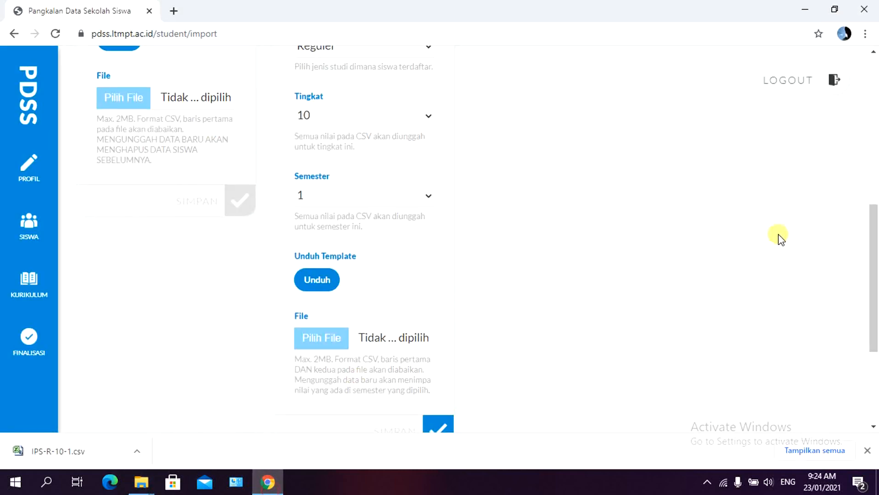
left_click_drag(872, 239, 875, 149)
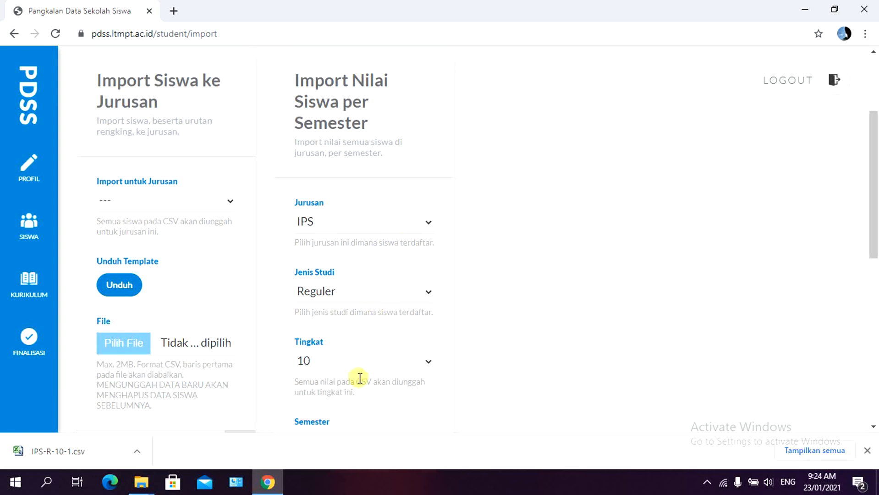
left_click_drag(873, 173, 875, 231)
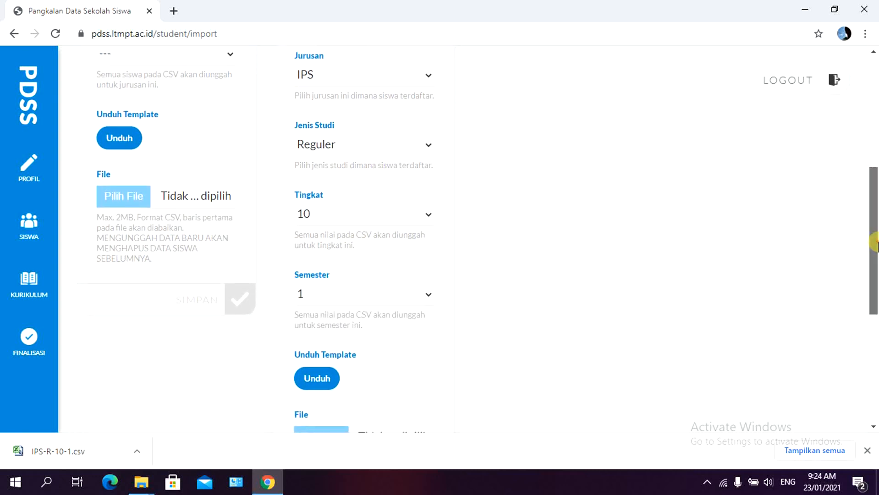
scroll(686, 256, "down", 1)
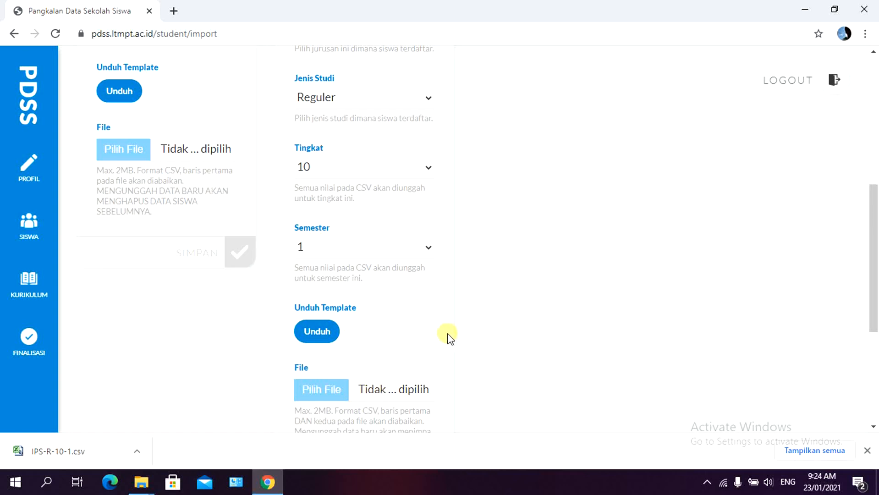
left_click_drag(873, 287, 874, 242)
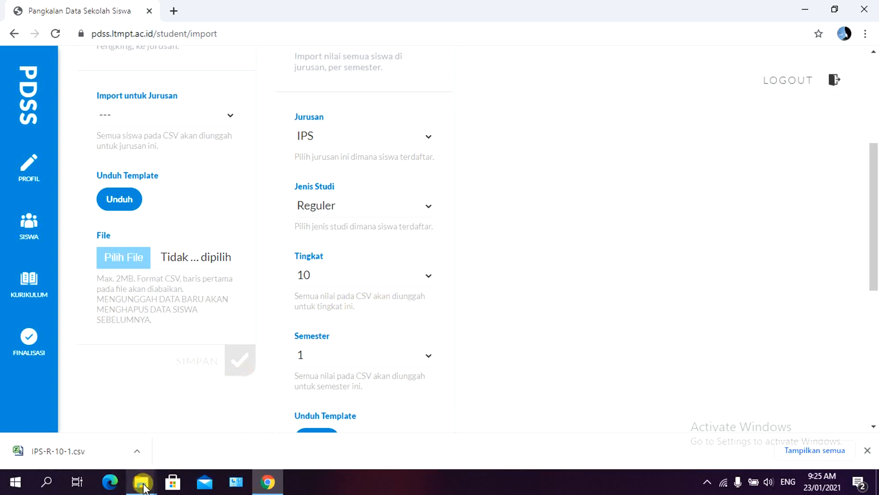
Check the prepared IPS-R-10-1.csv in the PDSS folder, and return to Chrome to check the Jurusan choice of the score import.
mouse_move(141, 480)
left_click(170, 433)
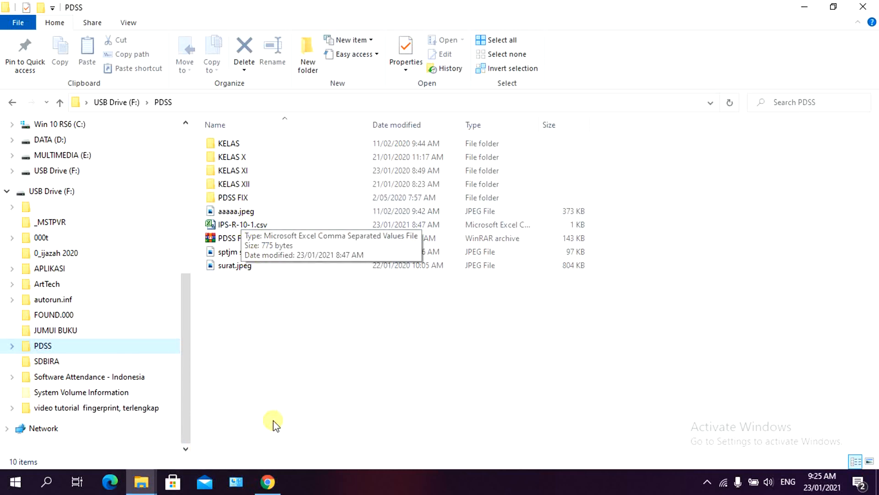
left_click(268, 482)
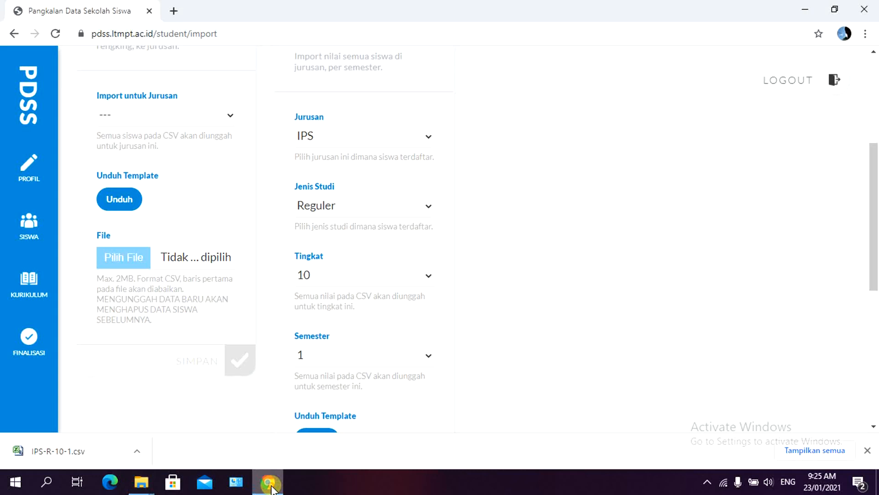
left_click(409, 136)
left_click(409, 136)
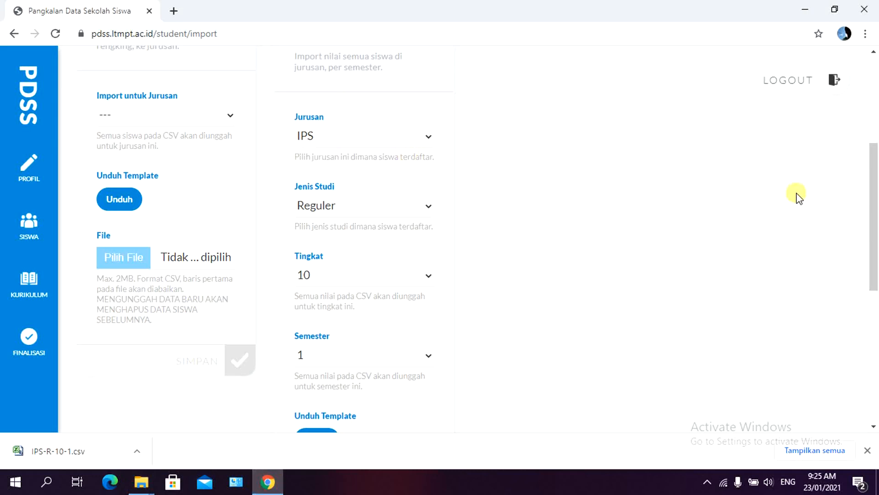
Choose IPS-R-10-1.csv from the PDSS folder on USB Drive (F:) as the semester score file and save the import.
left_click_drag(874, 170, 840, 220)
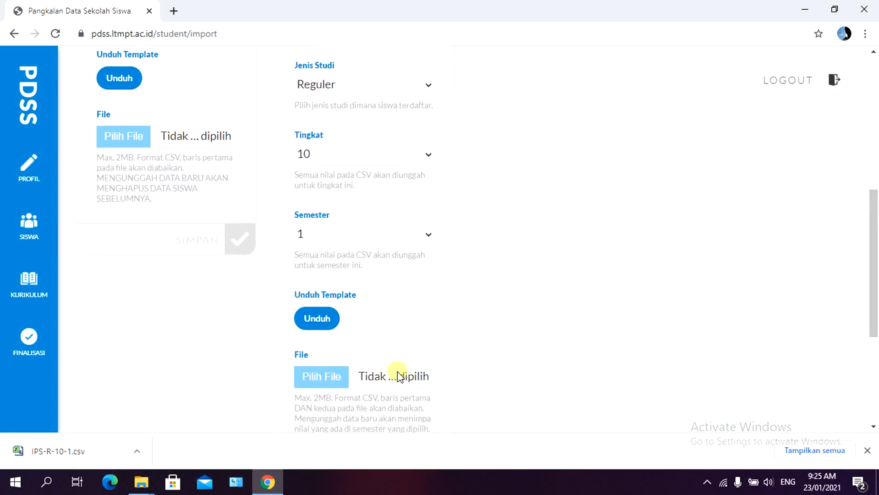
left_click(322, 379)
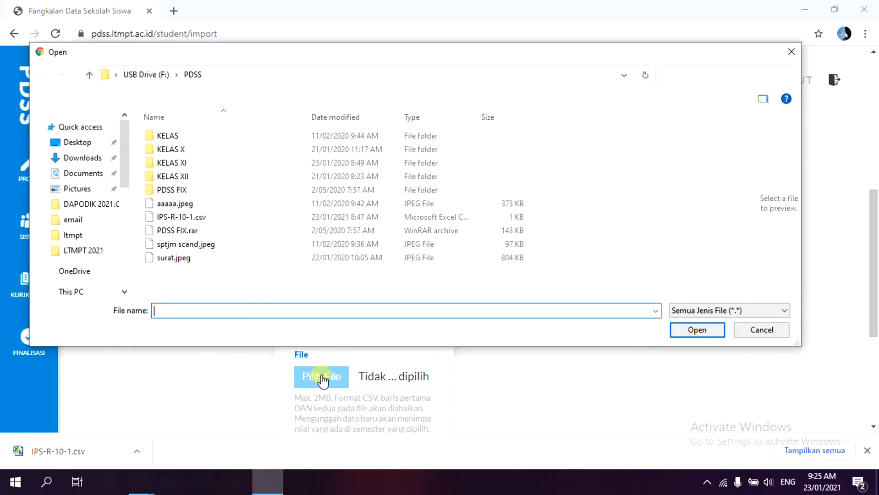
left_click(230, 224)
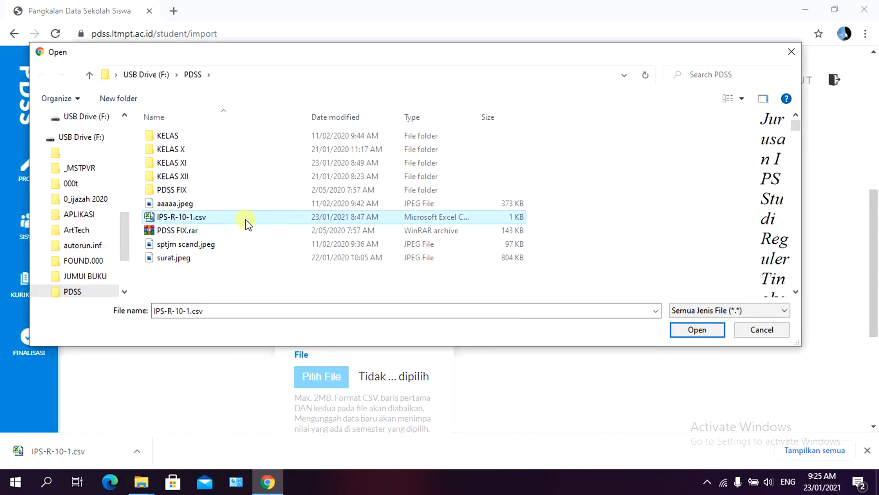
left_click(681, 327)
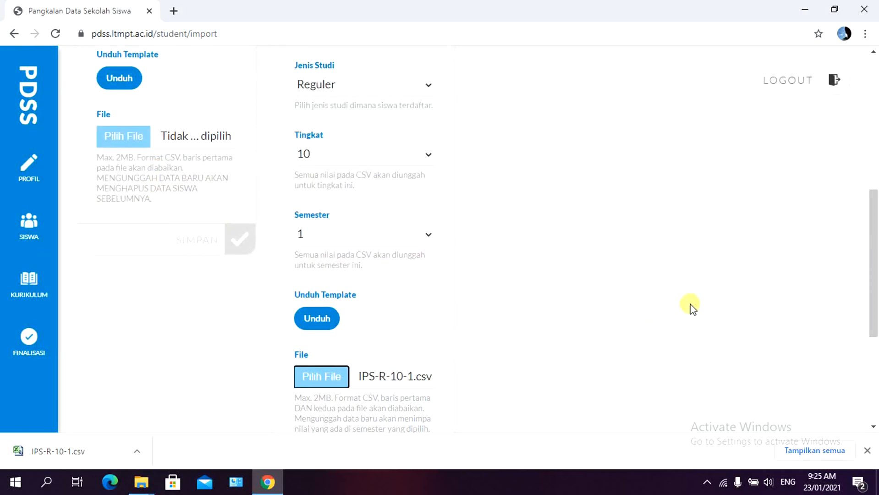
scroll(871, 267, "down", 3)
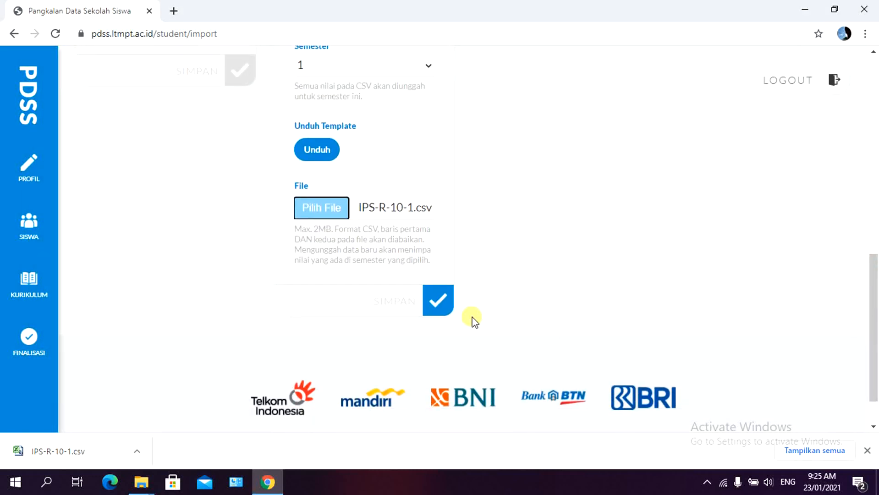
left_click(426, 308)
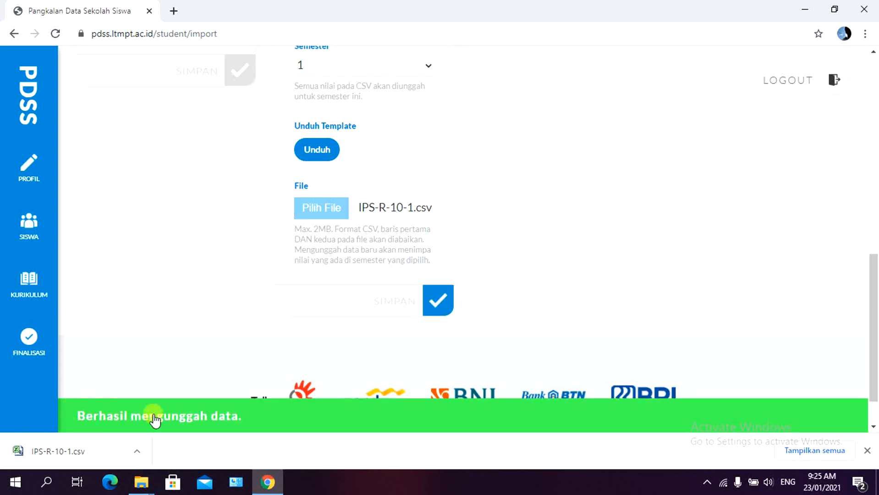
Open the Nilai Siswa page and review the first IPS - Reguler student's scores.
left_click_drag(874, 286, 874, 87)
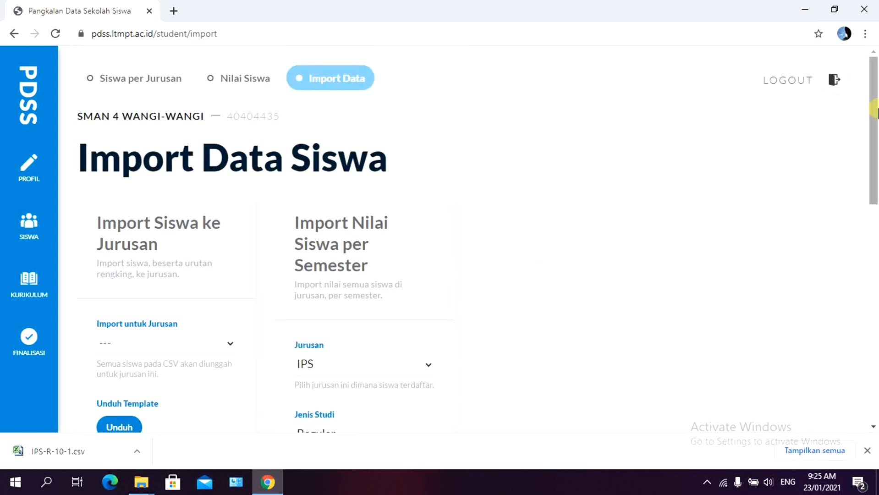
scroll(357, 204, "down", 1)
scroll(358, 204, "up", 1)
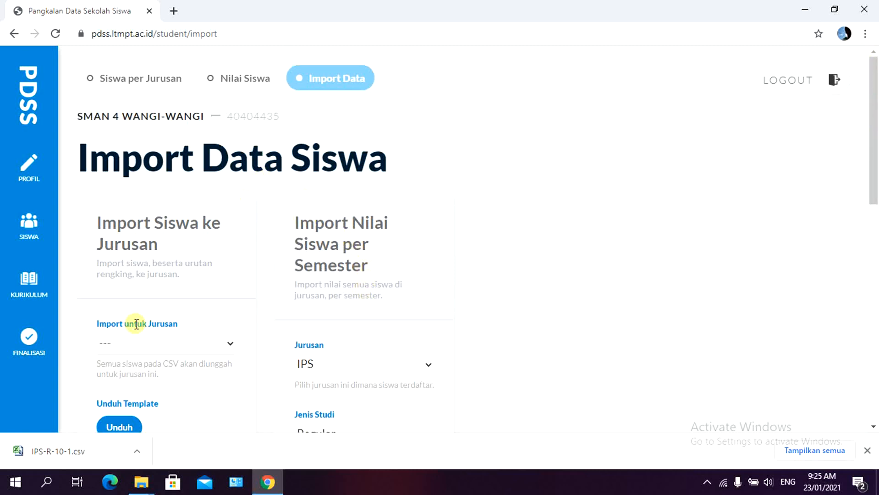
left_click(235, 87)
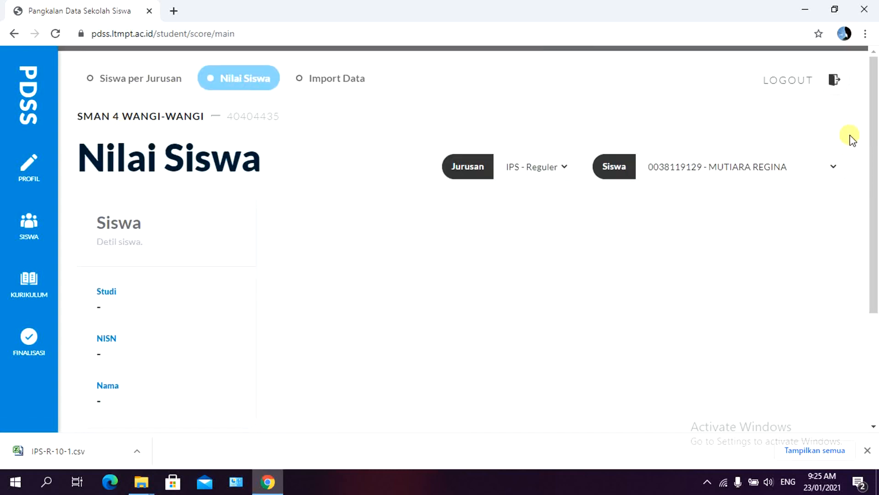
mouse_move(871, 120)
left_mouse_down()
mouse_move(876, 181)
mouse_move(876, 117)
left_mouse_up()
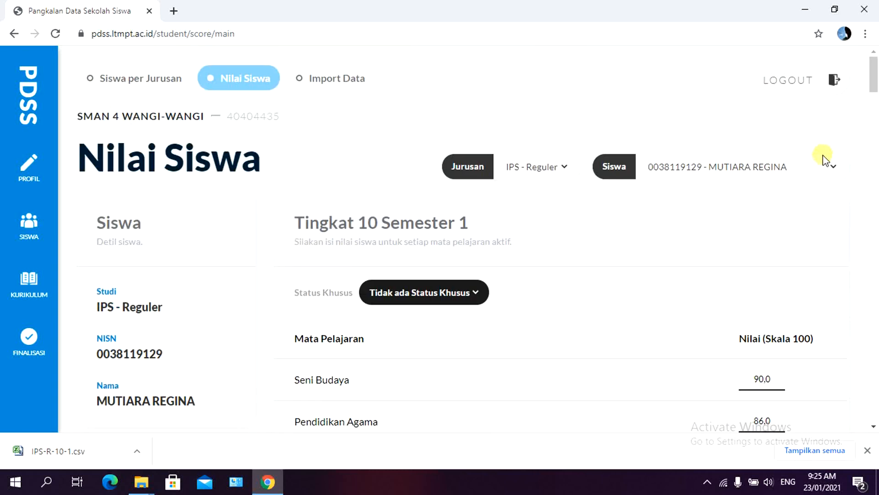
Display the second and third students in the IPS - Reguler student list and review their scores.
left_click(831, 166)
left_click(786, 200)
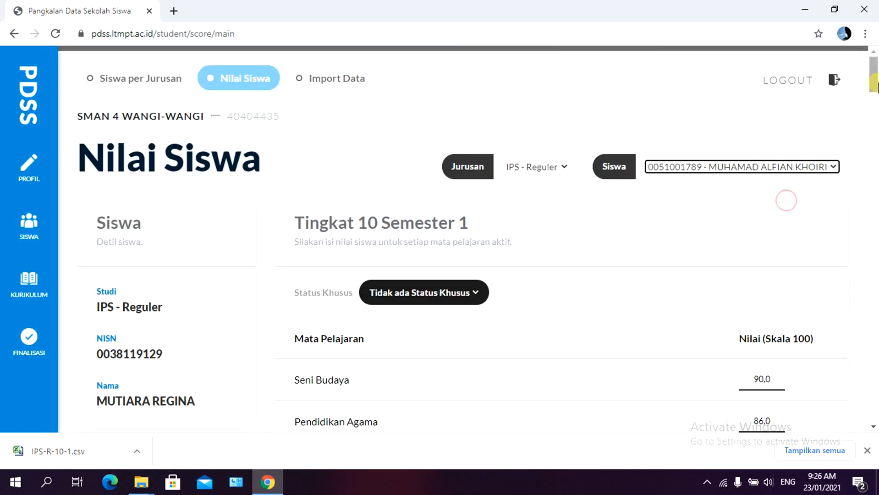
mouse_move(876, 79)
left_mouse_down()
mouse_move(876, 109)
mouse_move(875, 77)
left_mouse_up()
left_click(803, 170)
left_click(761, 212)
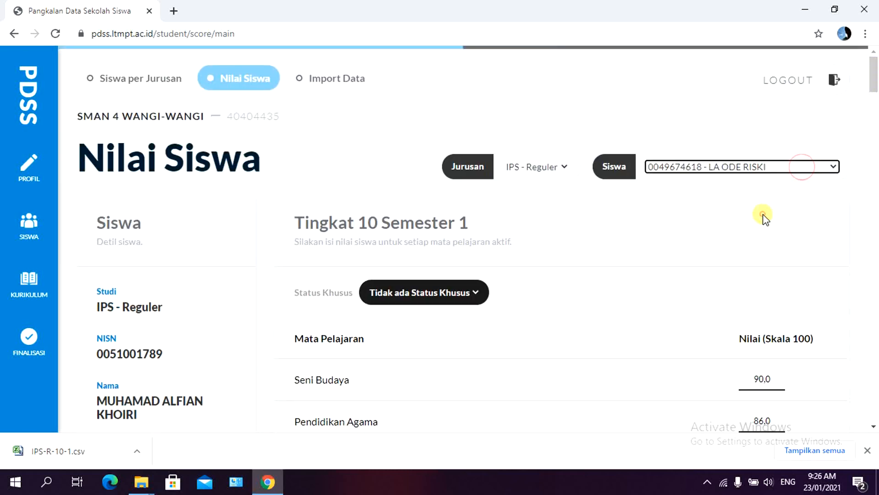
left_click_drag(876, 77, 876, 37)
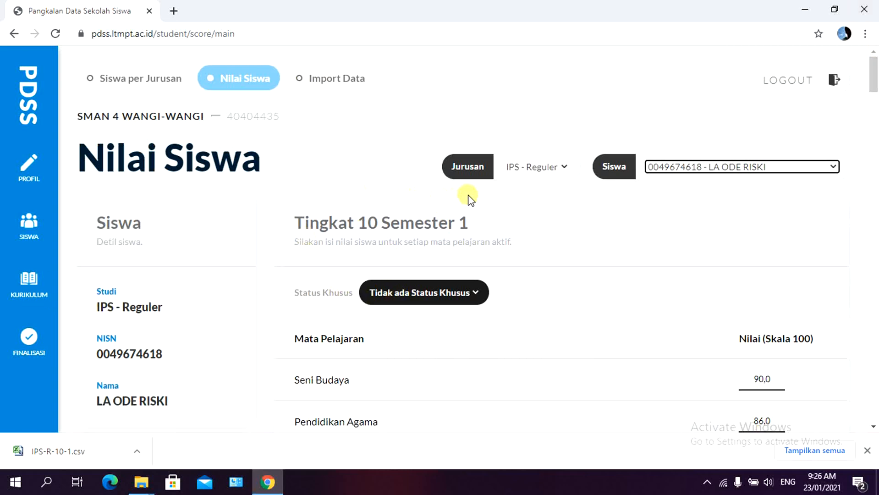
Open the Finalisasi Data page and look over the Finalisasi Data Nilai section and the other finalisation sections.
left_click(15, 356)
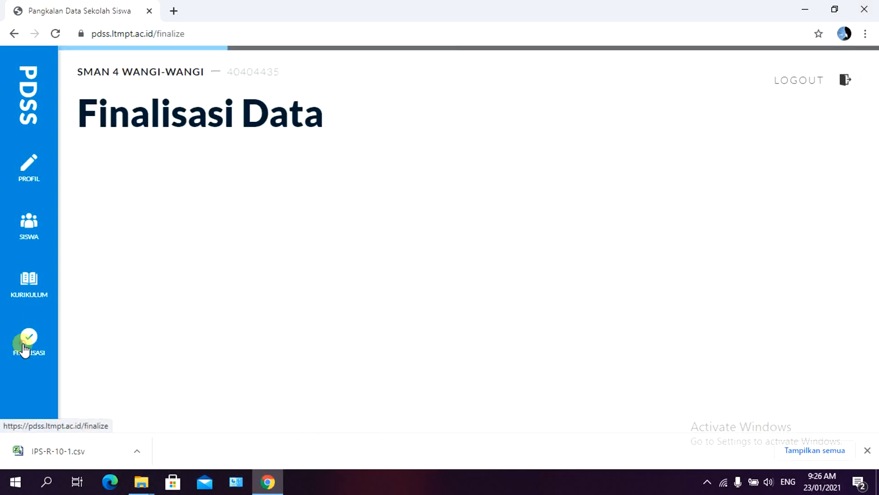
left_click_drag(875, 117, 873, 329)
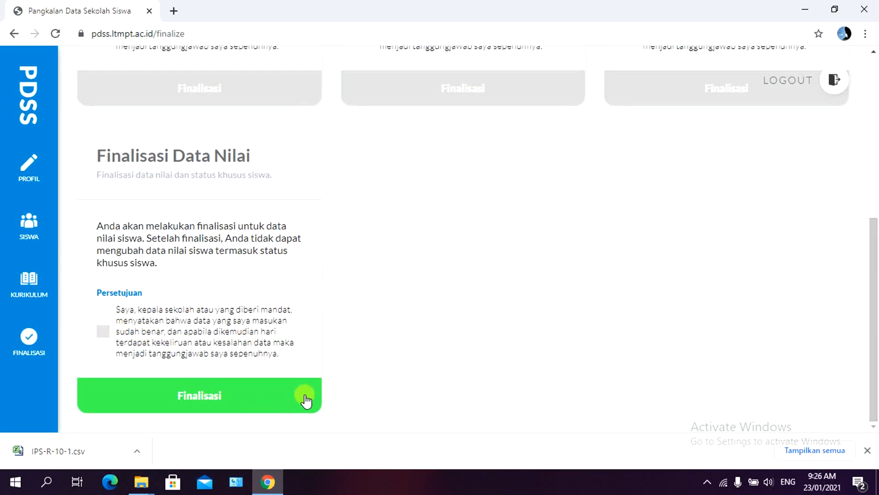
left_click_drag(874, 256, 873, 69)
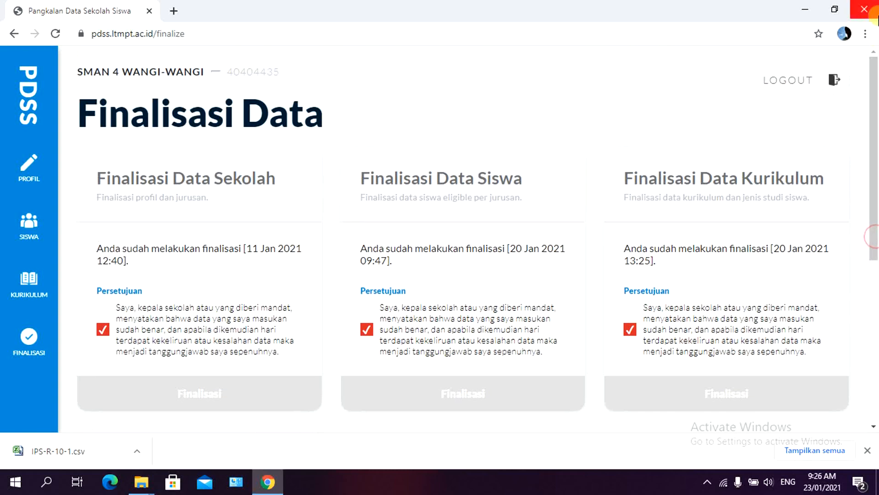